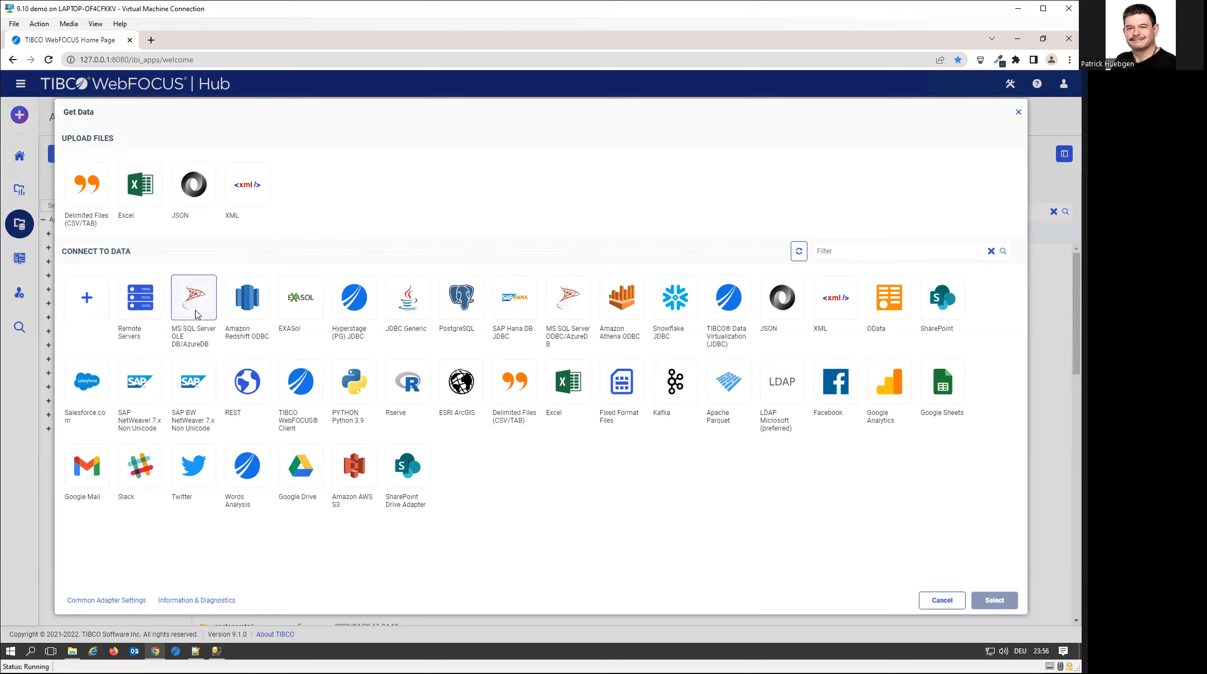
# - Open the MS SQL Server OLE DB/AzureDB connections and review the reportcaster connection's parameters, checking its default database
pyautogui.click(233, 209)
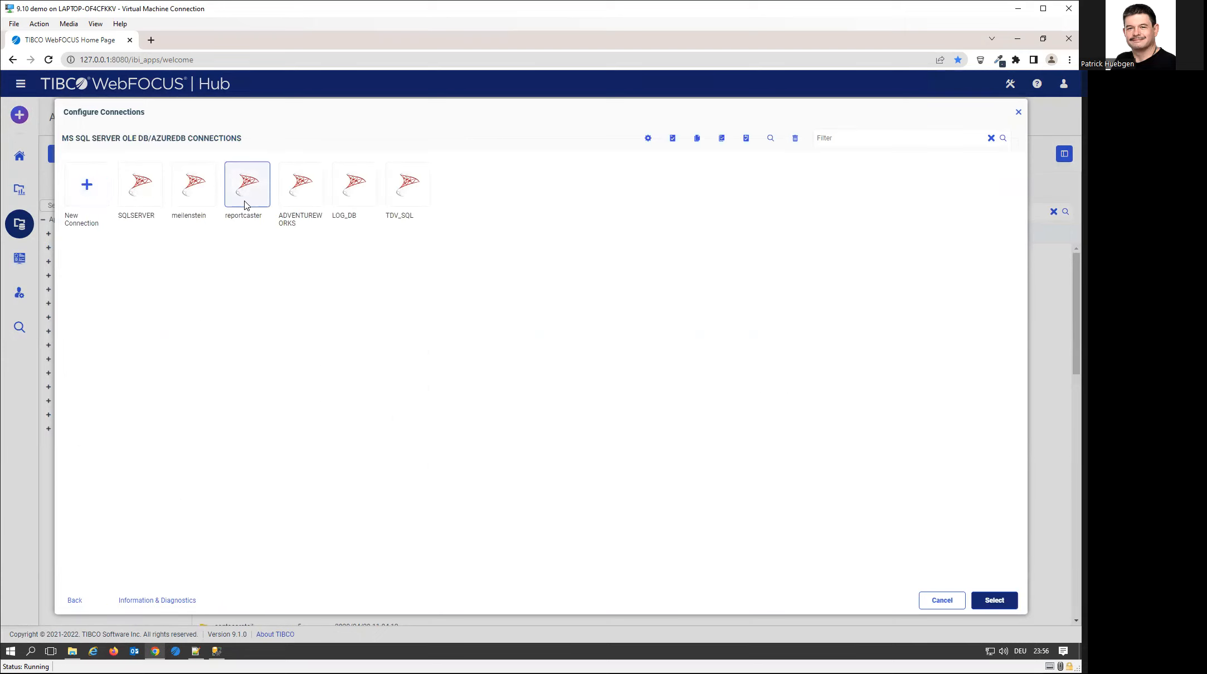
pyautogui.rightClick(246, 205)
pyautogui.click(286, 238)
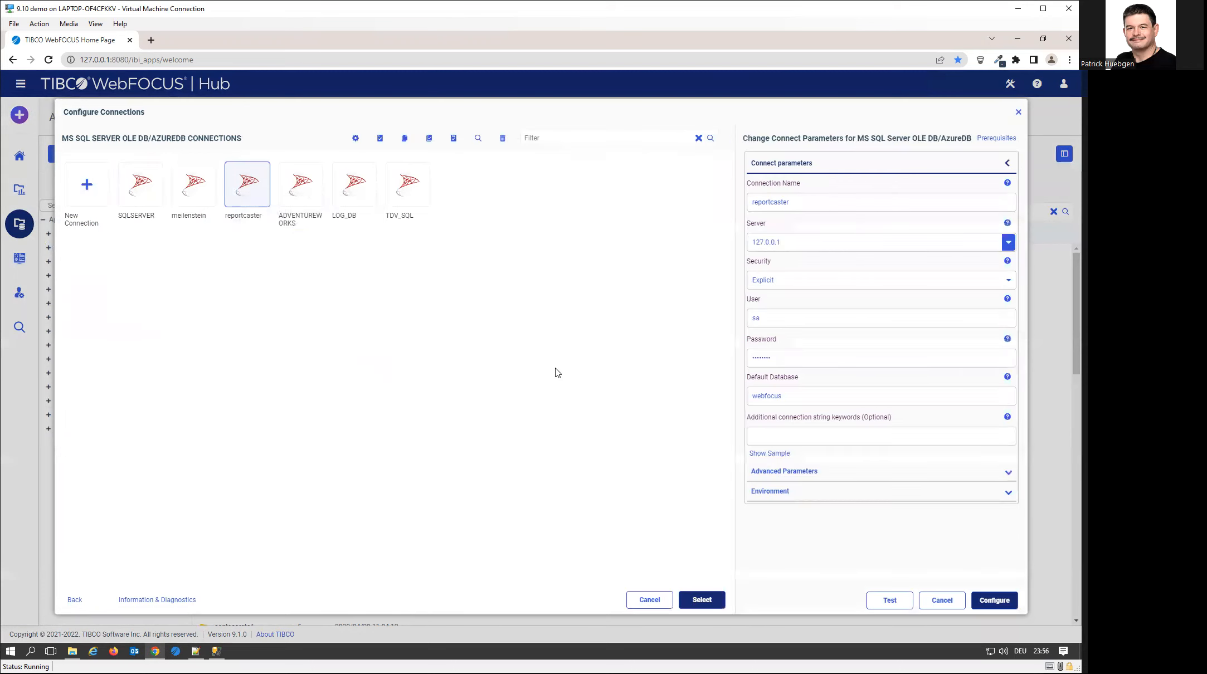
pyautogui.doubleClick(786, 396)
pyautogui.click(942, 600)
# - List the reportcaster connection's synonym candidates for the admin/repository_complete application, with the row limit set to Maximum
pyautogui.doubleClick(260, 193)
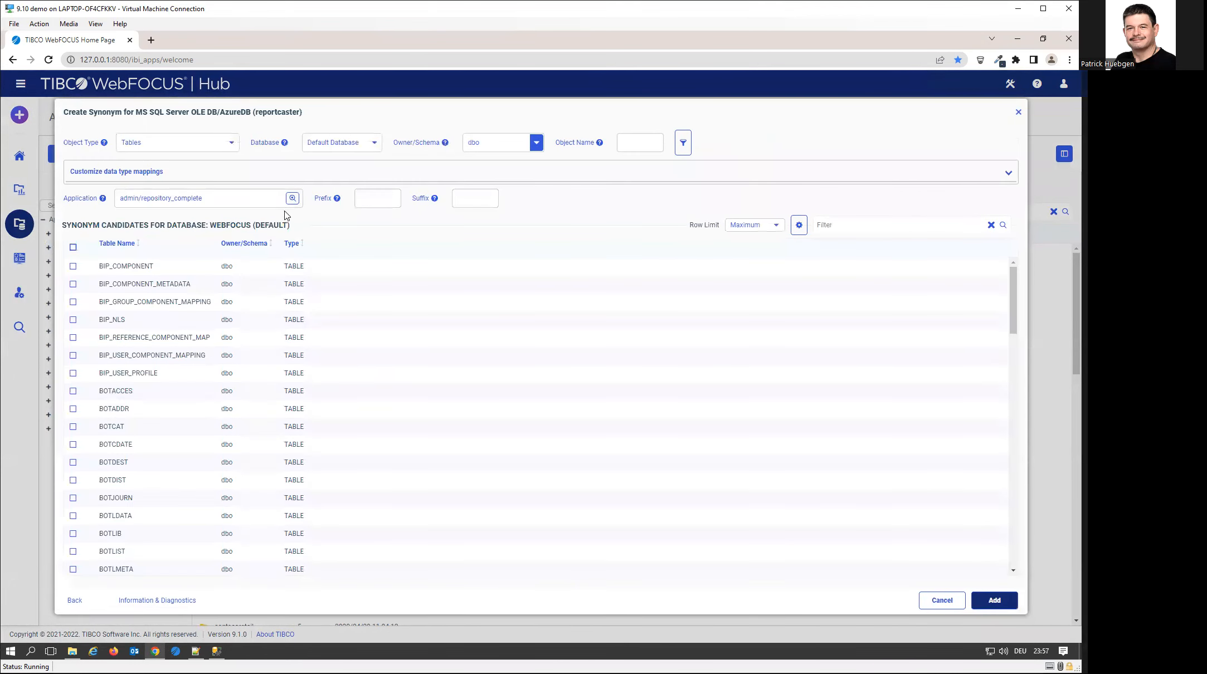
pyautogui.moveTo(153, 196)
pyautogui.mouseDown()
pyautogui.moveTo(88, 199)
pyautogui.moveTo(175, 201)
pyautogui.mouseUp()
pyautogui.click(759, 225)
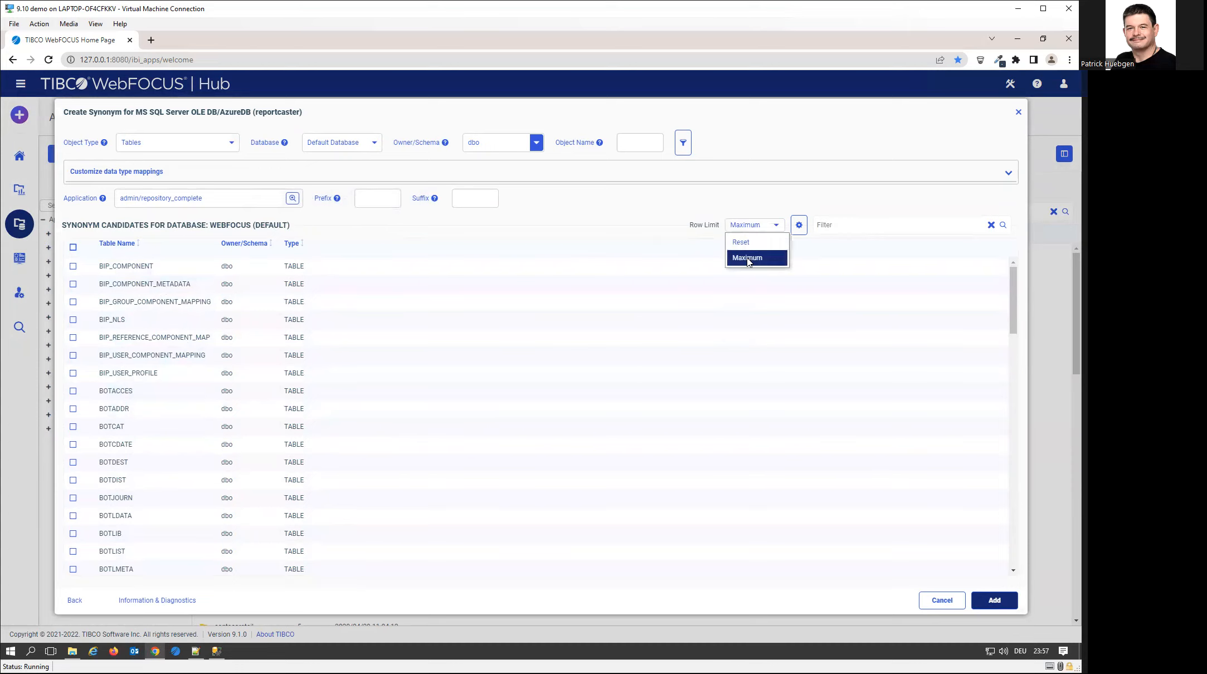
pyautogui.click(749, 244)
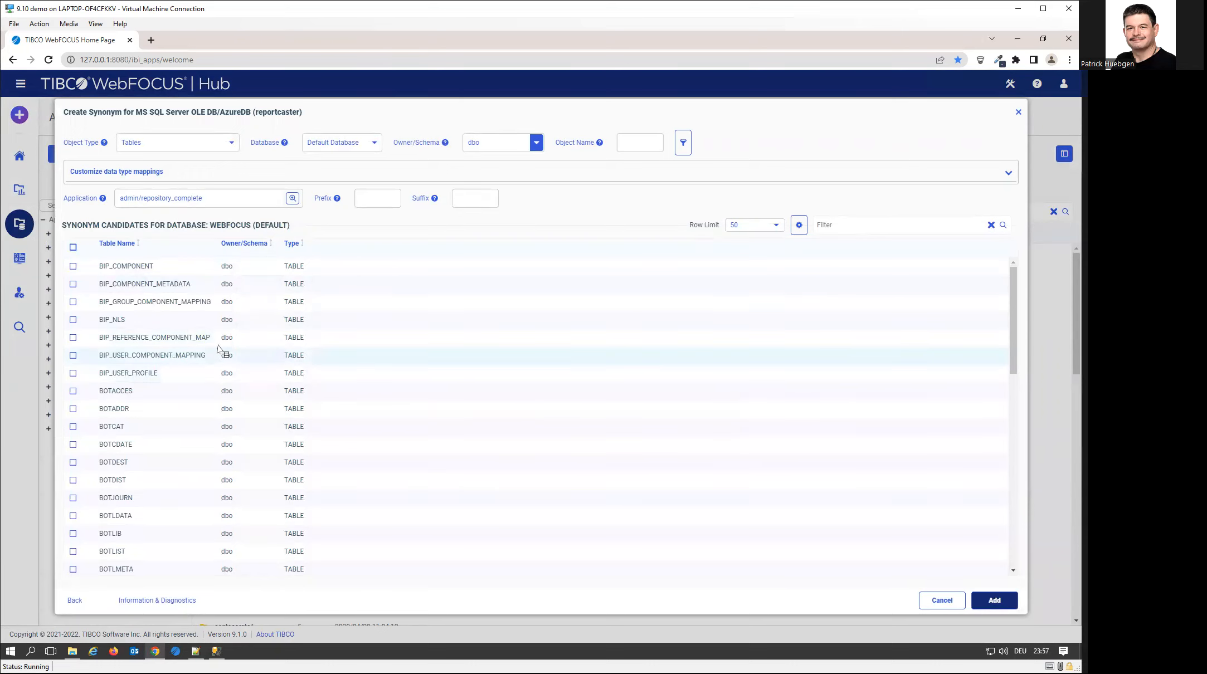
pyautogui.click(755, 228)
pyautogui.click(747, 273)
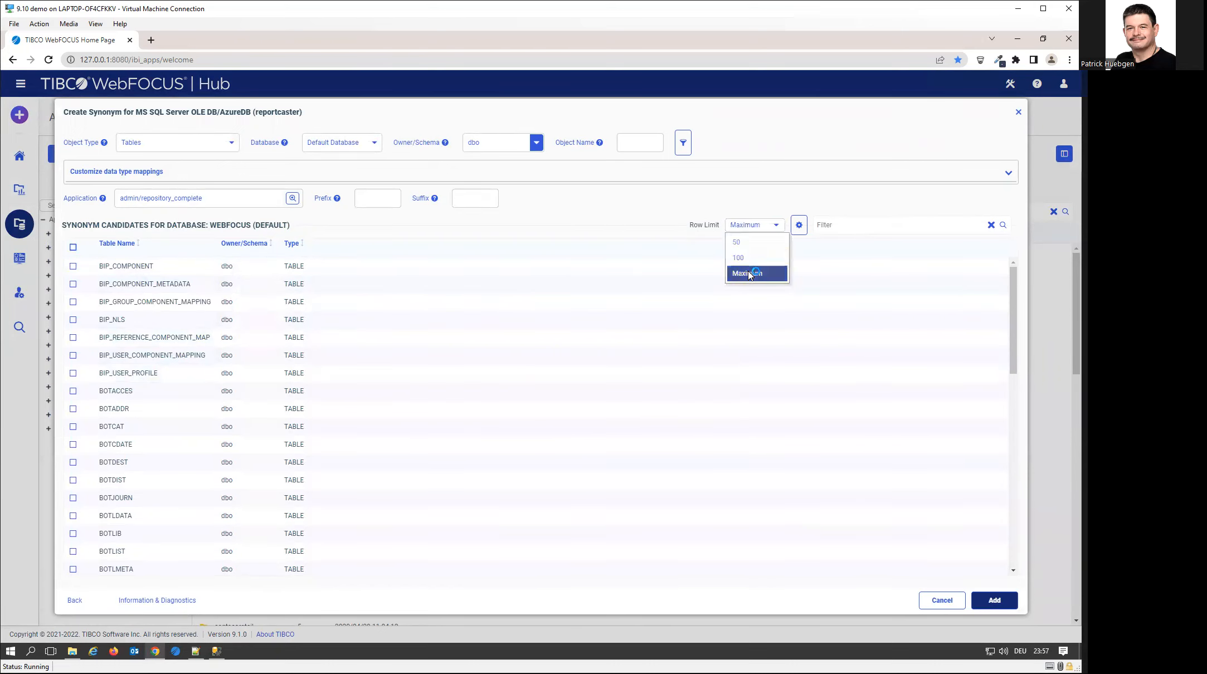
# - Create synonyms for all candidate tables and close the Designer page that opens
pyautogui.click(73, 247)
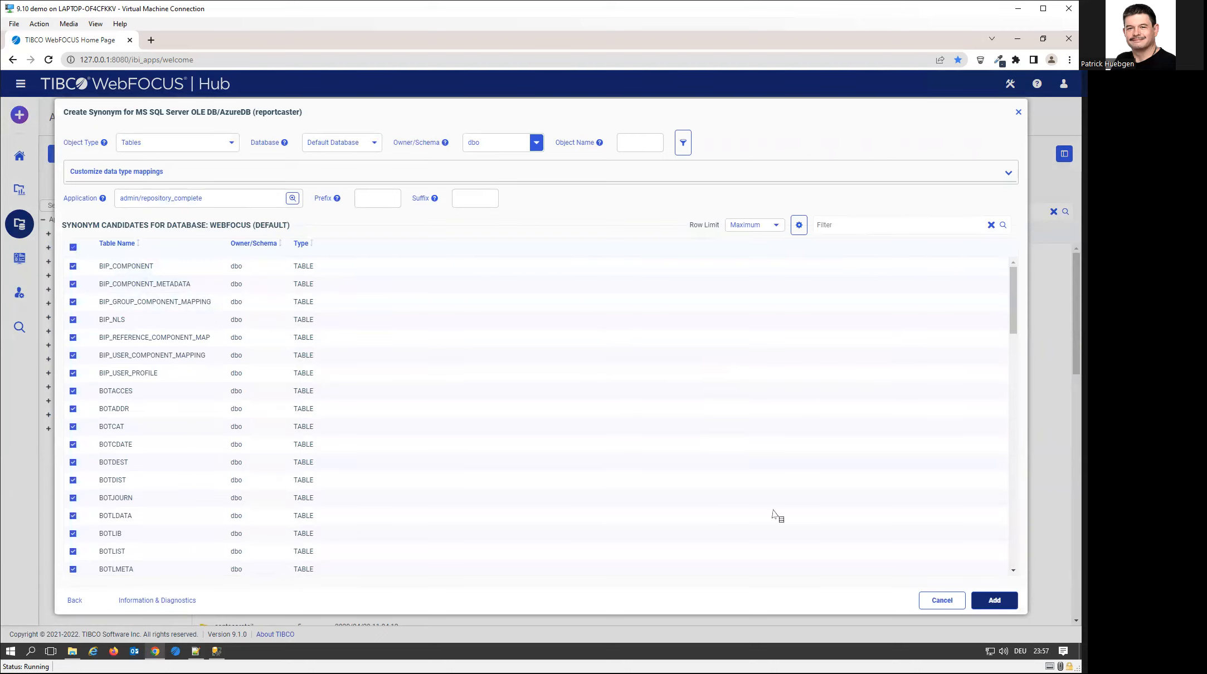
pyautogui.click(1008, 605)
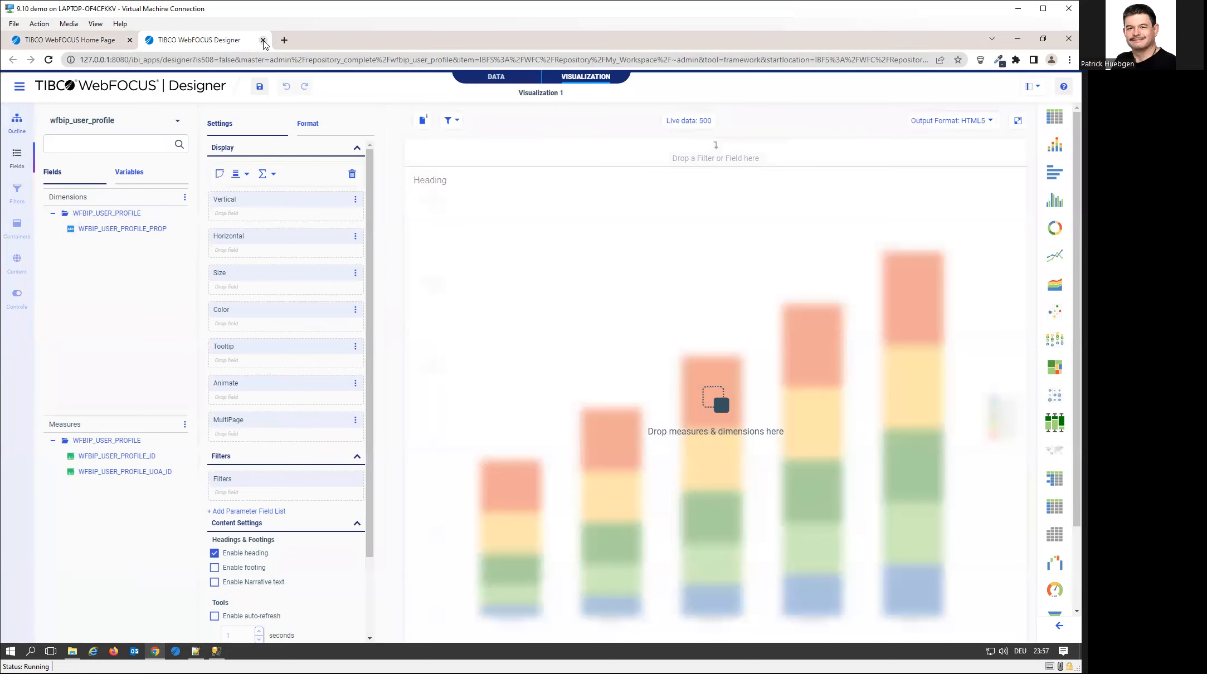
pyautogui.click(263, 40)
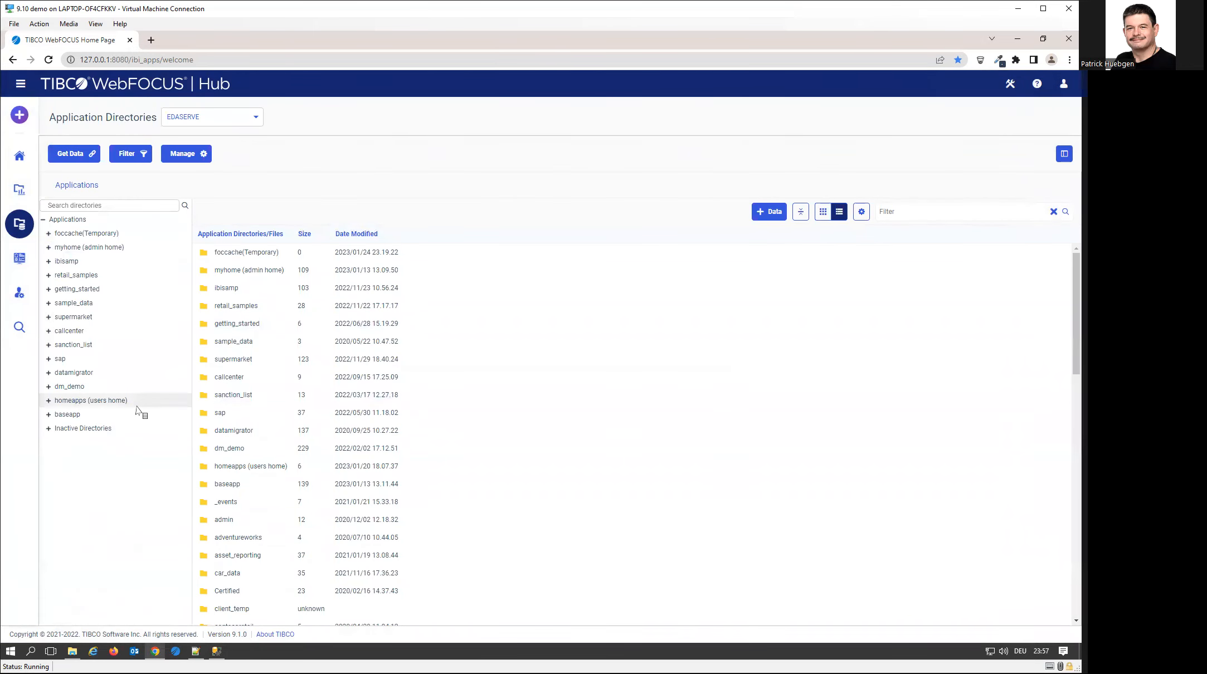
# - Open the repository_complete folder of the admin application under Inactive Directories
pyautogui.click(48, 429)
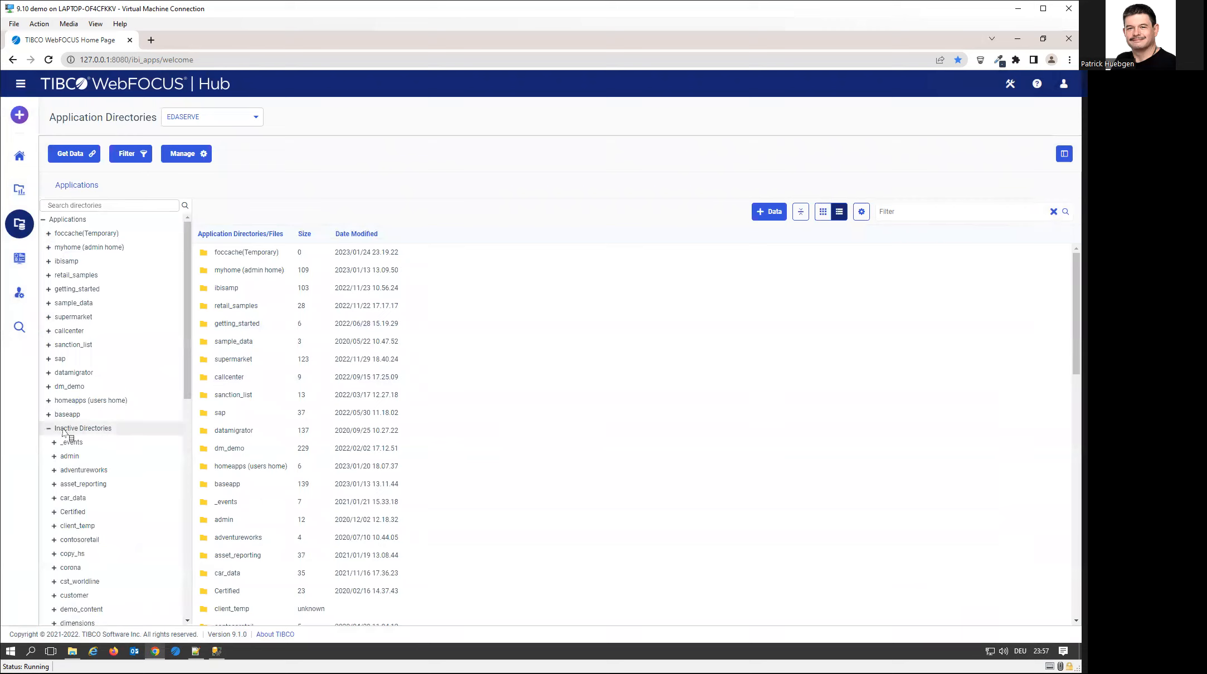
pyautogui.click(70, 456)
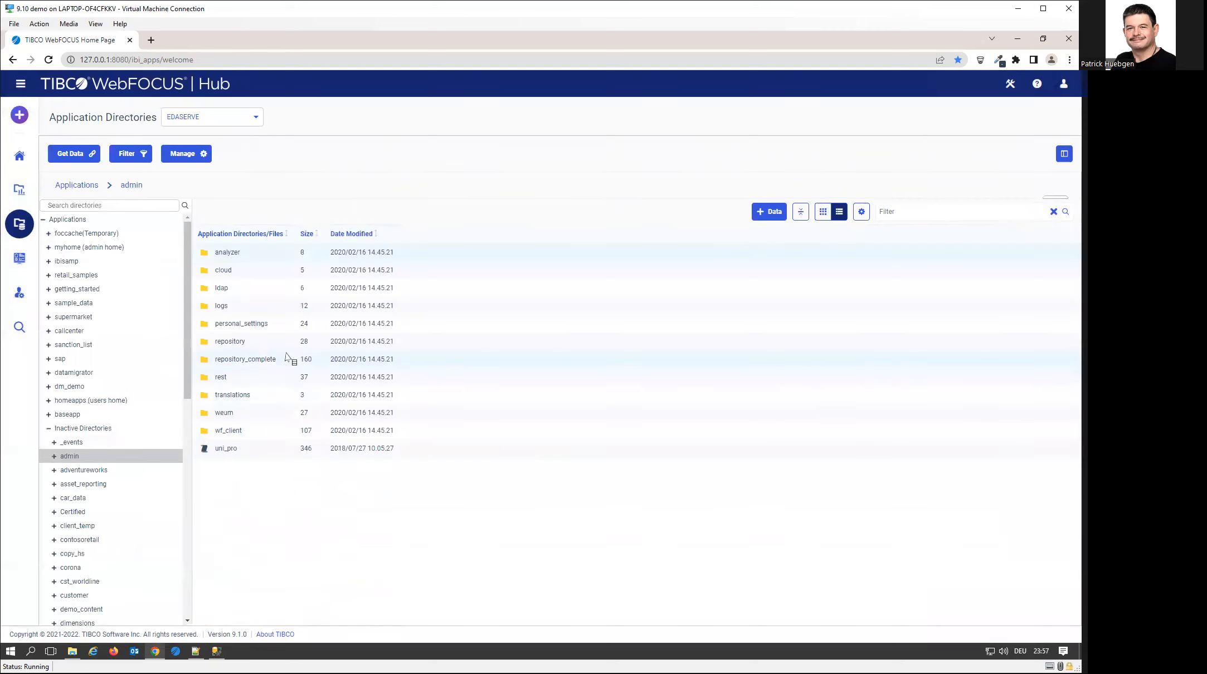
pyautogui.doubleClick(266, 359)
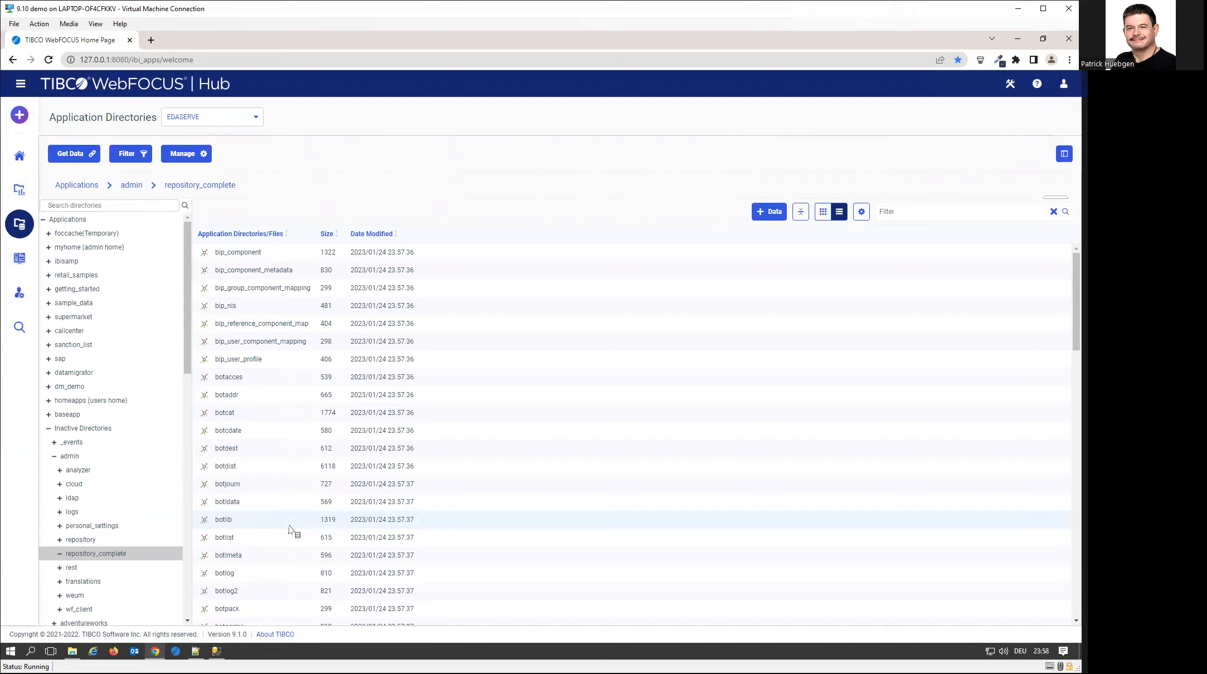
# - Create a new Cluster Business View in the repository_complete folder
pyautogui.rightClick(107, 555)
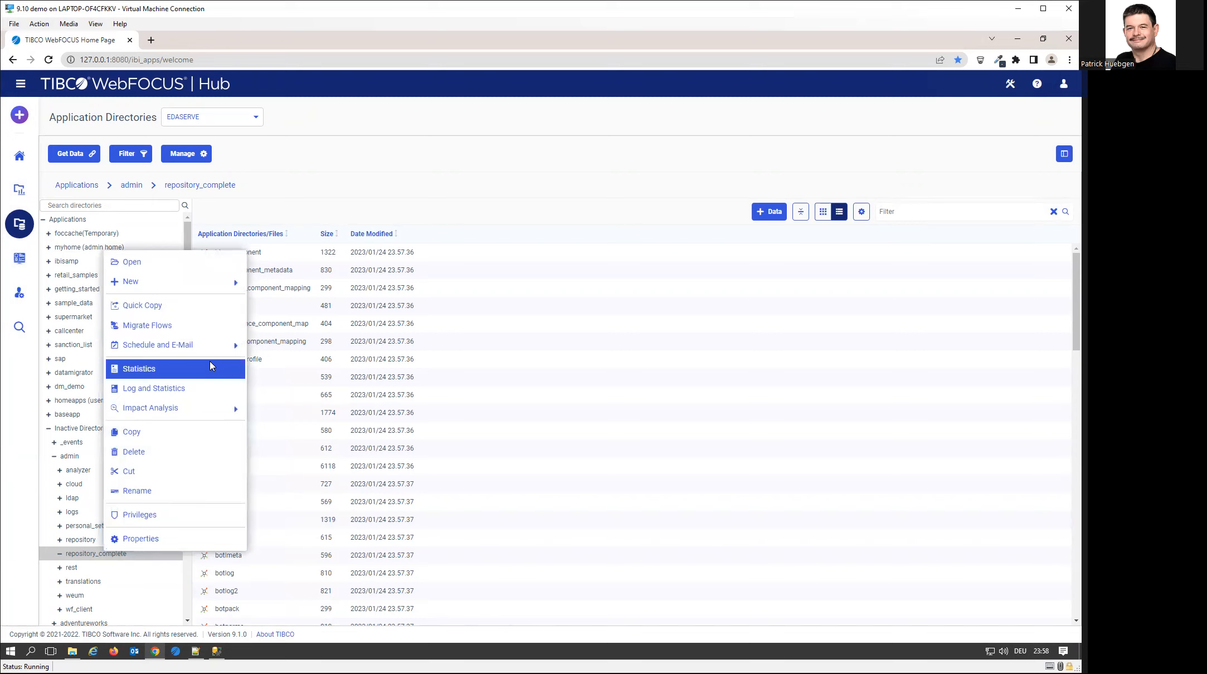
pyautogui.moveTo(223, 289)
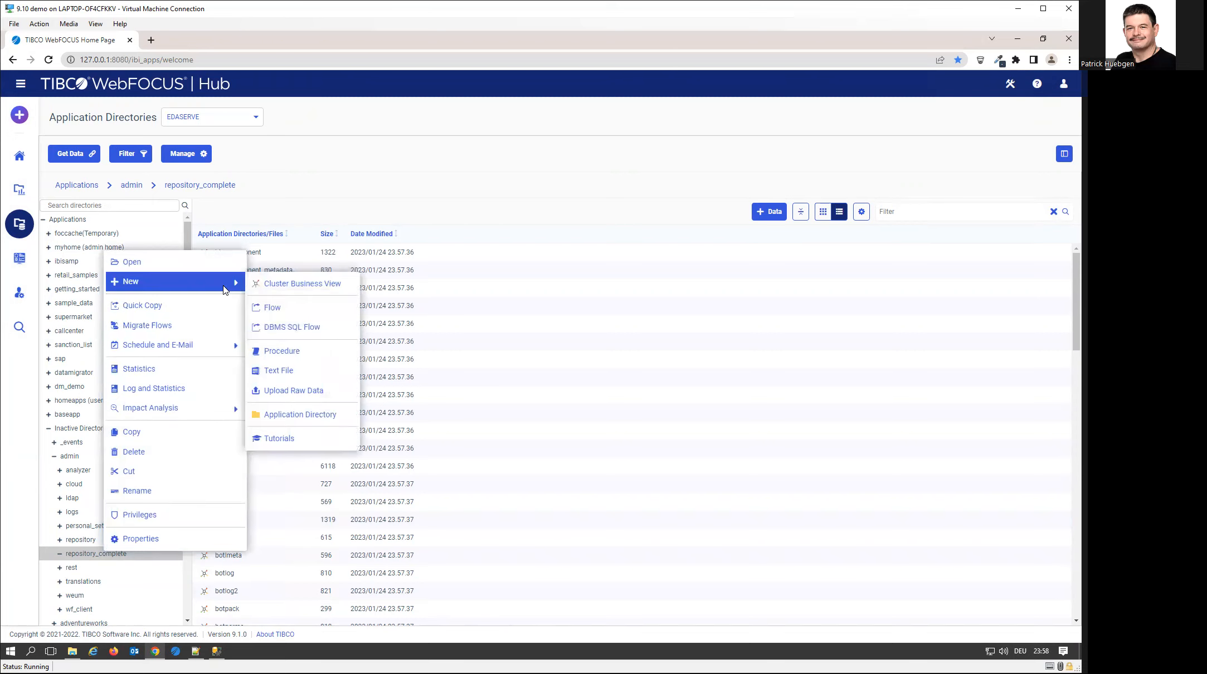
pyautogui.click(279, 288)
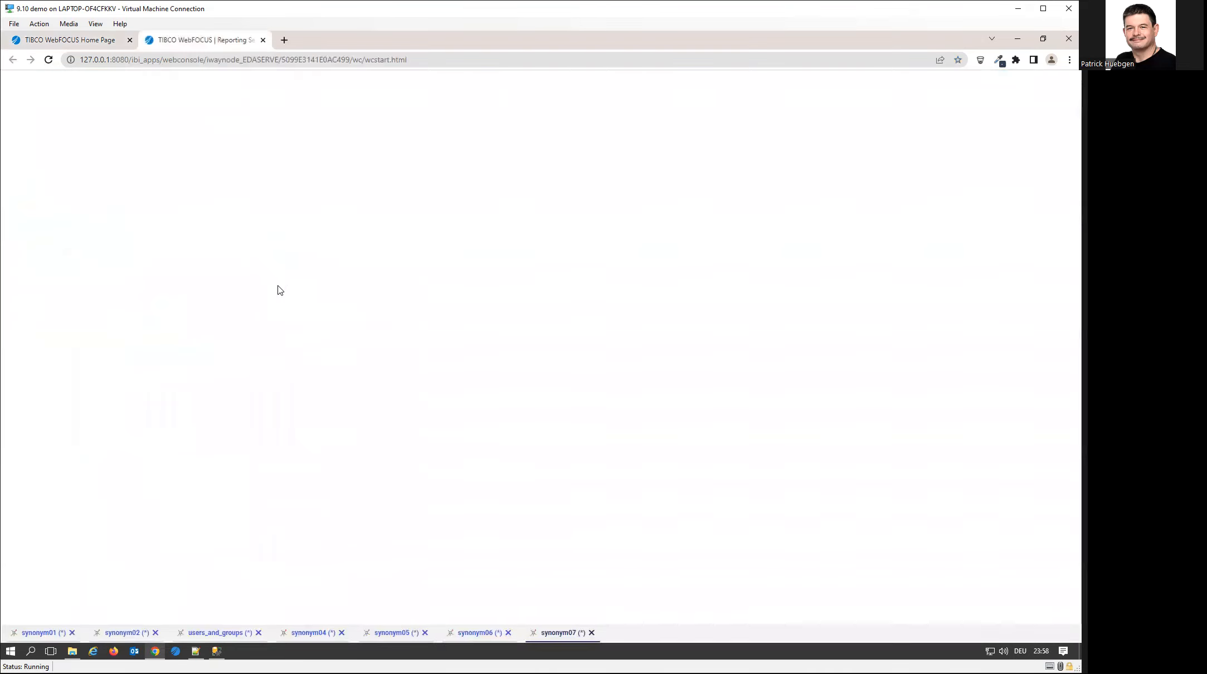
# - Add the uoa_users, uoa_groupsusers and uoa_groups synonyms to the join canvas
pyautogui.moveTo(411, 486); pyautogui.dragTo(413, 495)
pyautogui.moveTo(494, 237); pyautogui.dragTo(491, 402)
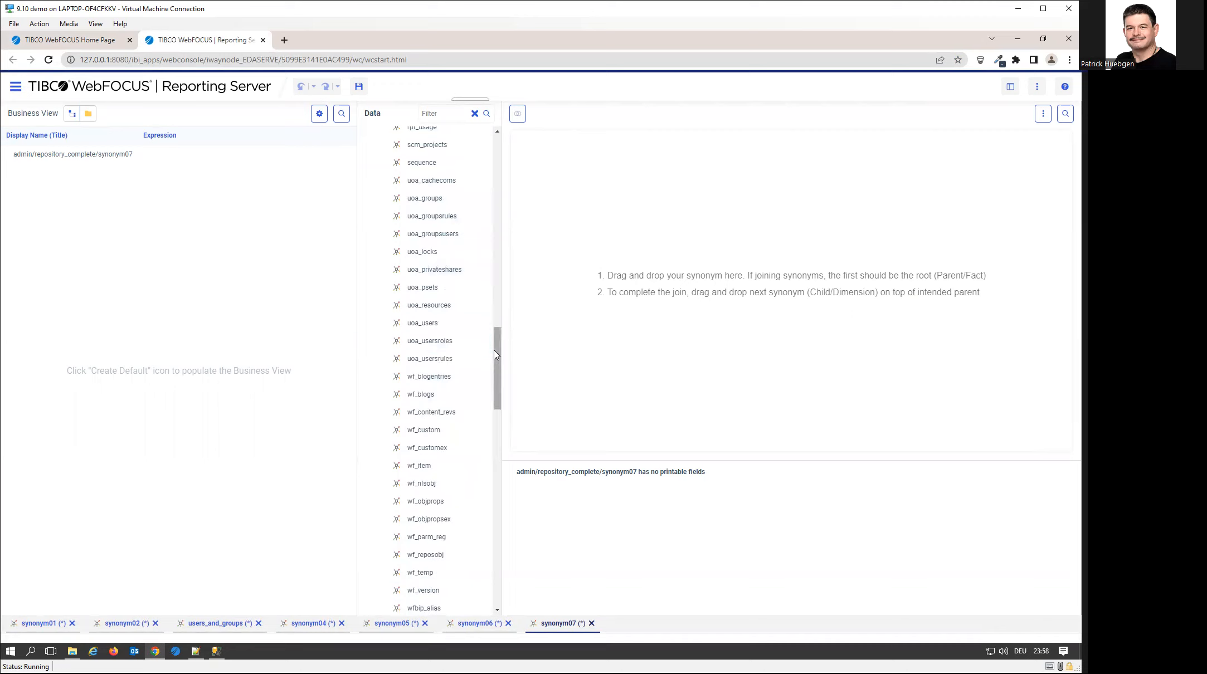
pyautogui.moveTo(423, 323); pyautogui.dragTo(597, 247)
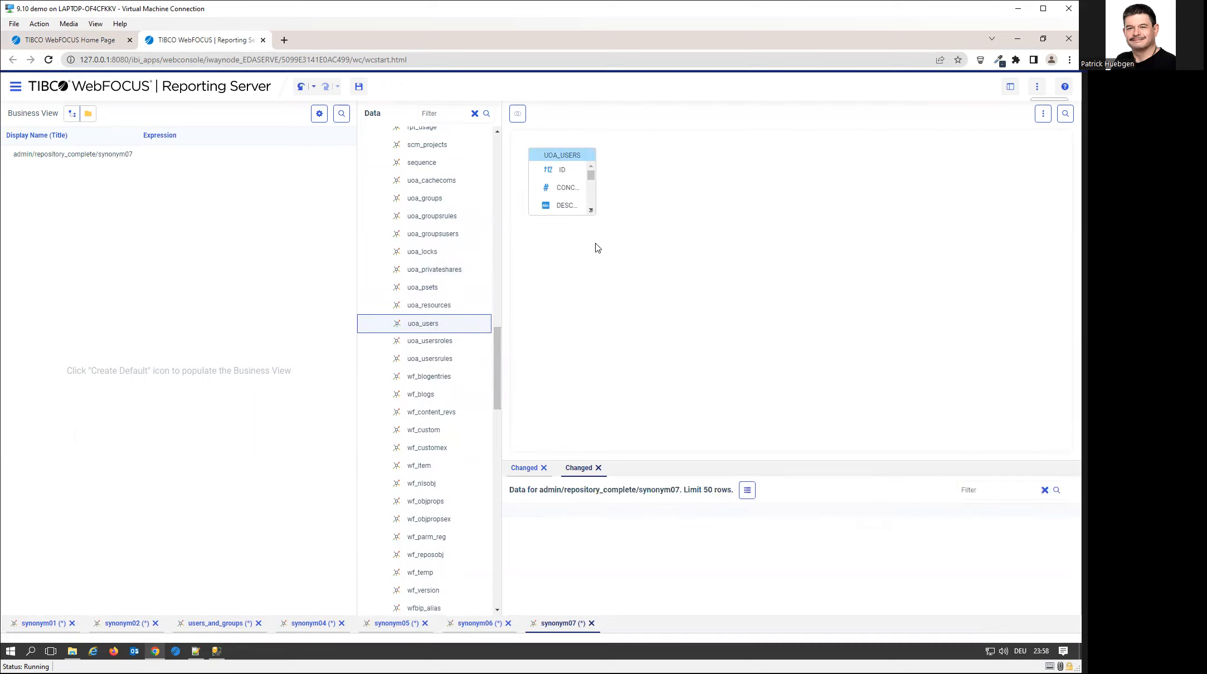
pyautogui.click(590, 210)
pyautogui.moveTo(590, 209); pyautogui.dragTo(628, 376)
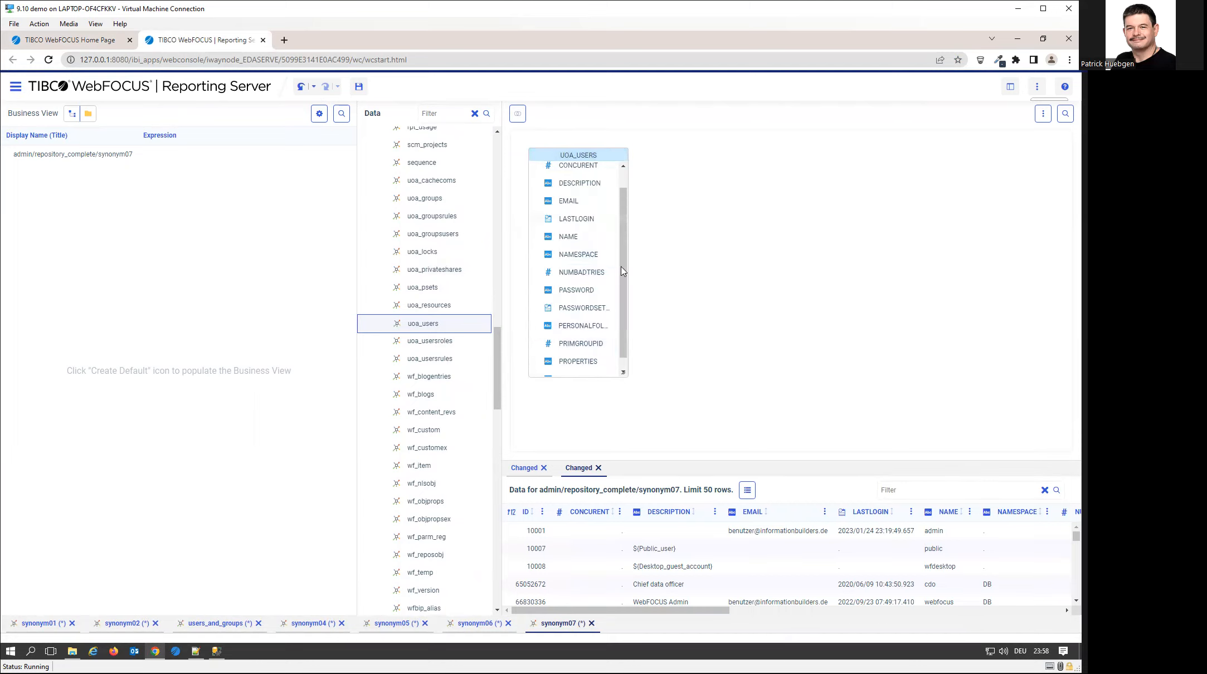
pyautogui.scroll(1, 624, 237)
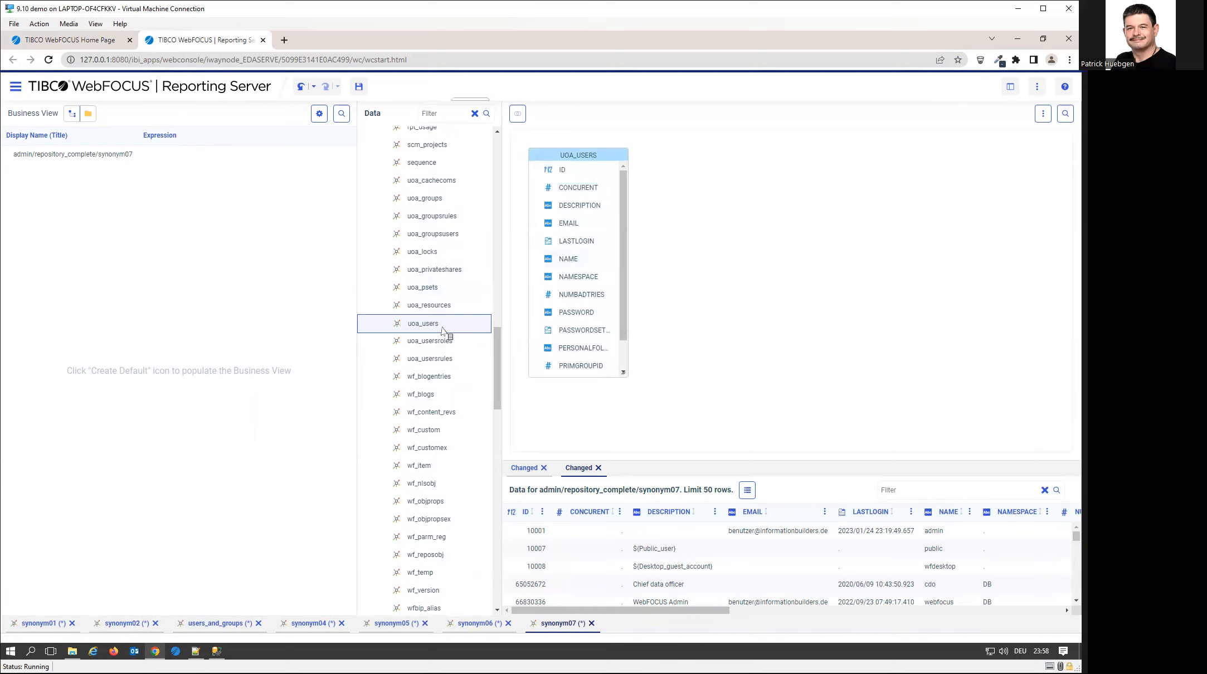
pyautogui.moveTo(445, 234); pyautogui.dragTo(696, 209)
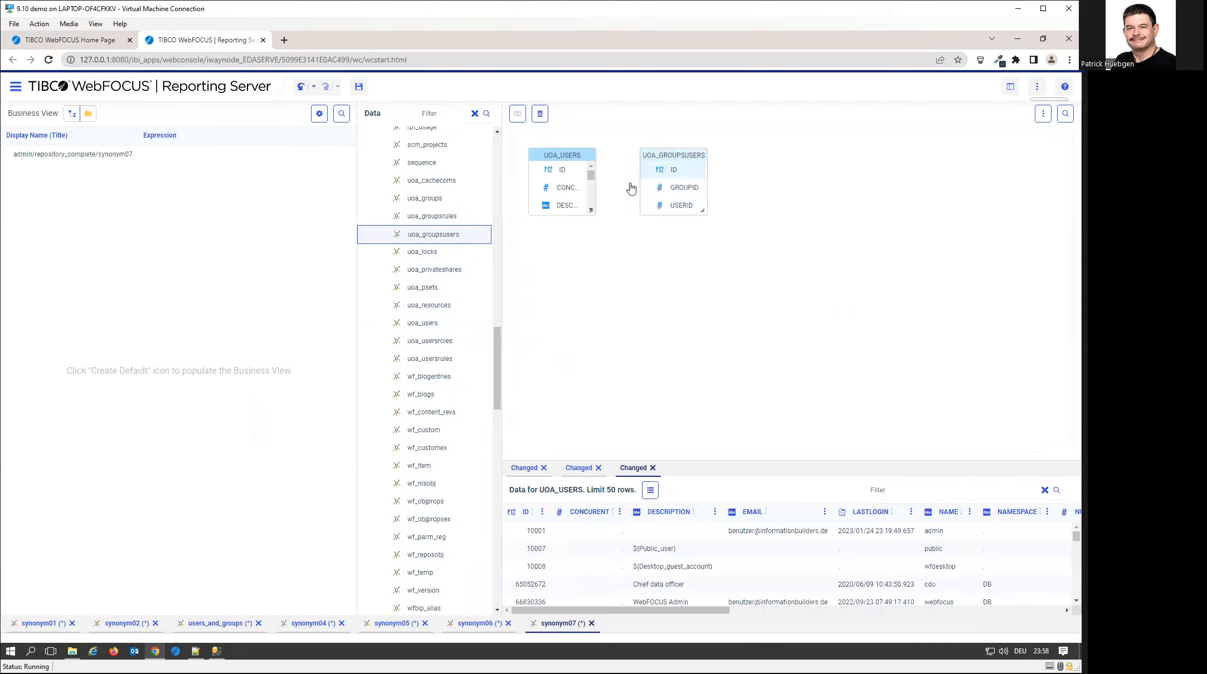
pyautogui.moveTo(422, 200); pyautogui.dragTo(780, 179)
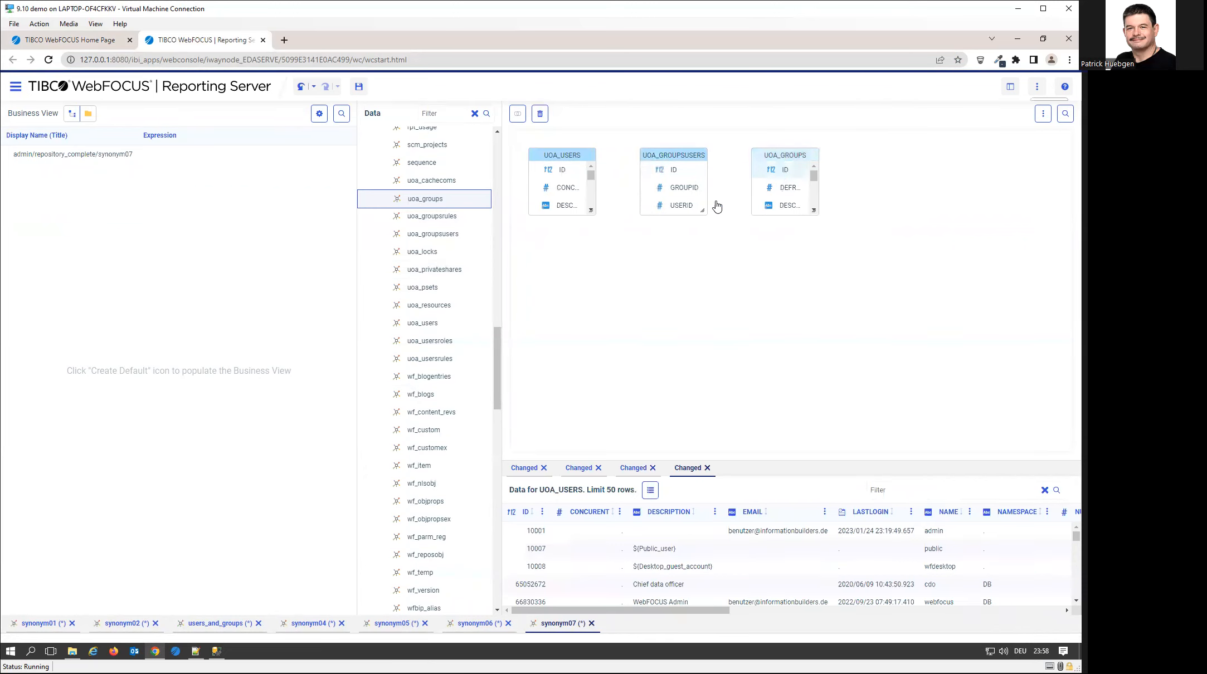
# - Enlarge the UOA_USERS, UOA_GROUPSUSERS and UOA_GROUPS boxes on the canvas so all their fields fit
pyautogui.moveTo(592, 214); pyautogui.dragTo(609, 411)
pyautogui.moveTo(702, 210); pyautogui.dragTo(718, 417)
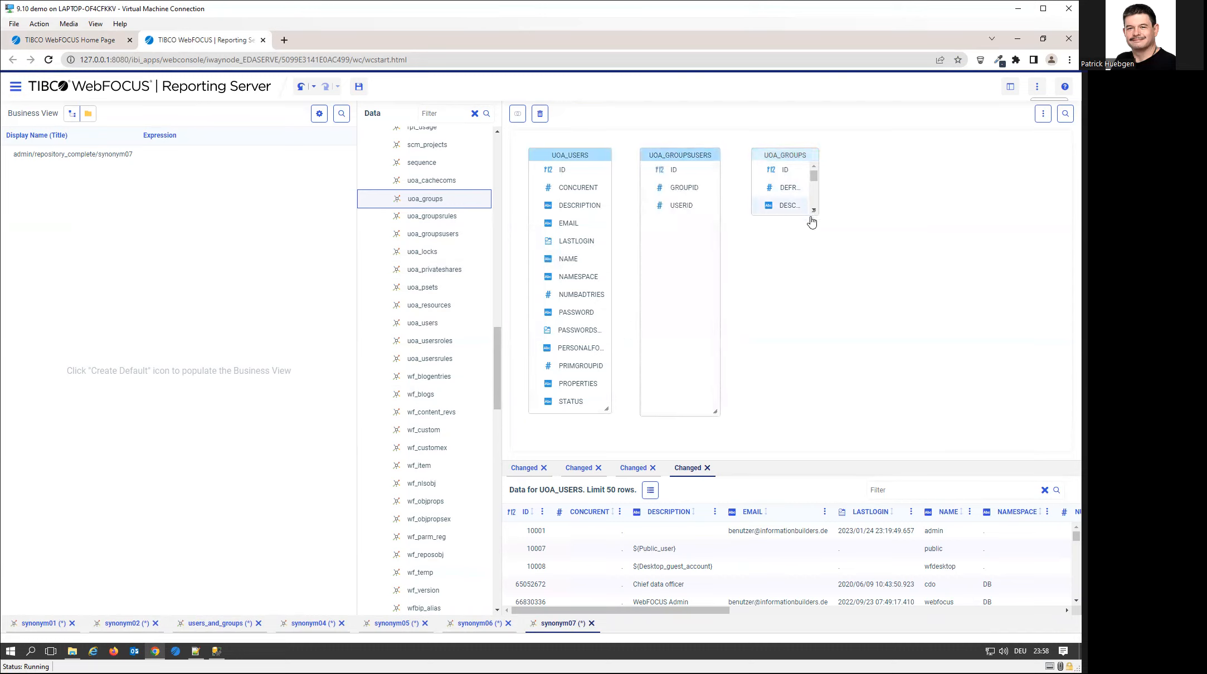
pyautogui.moveTo(814, 260); pyautogui.dragTo(833, 413)
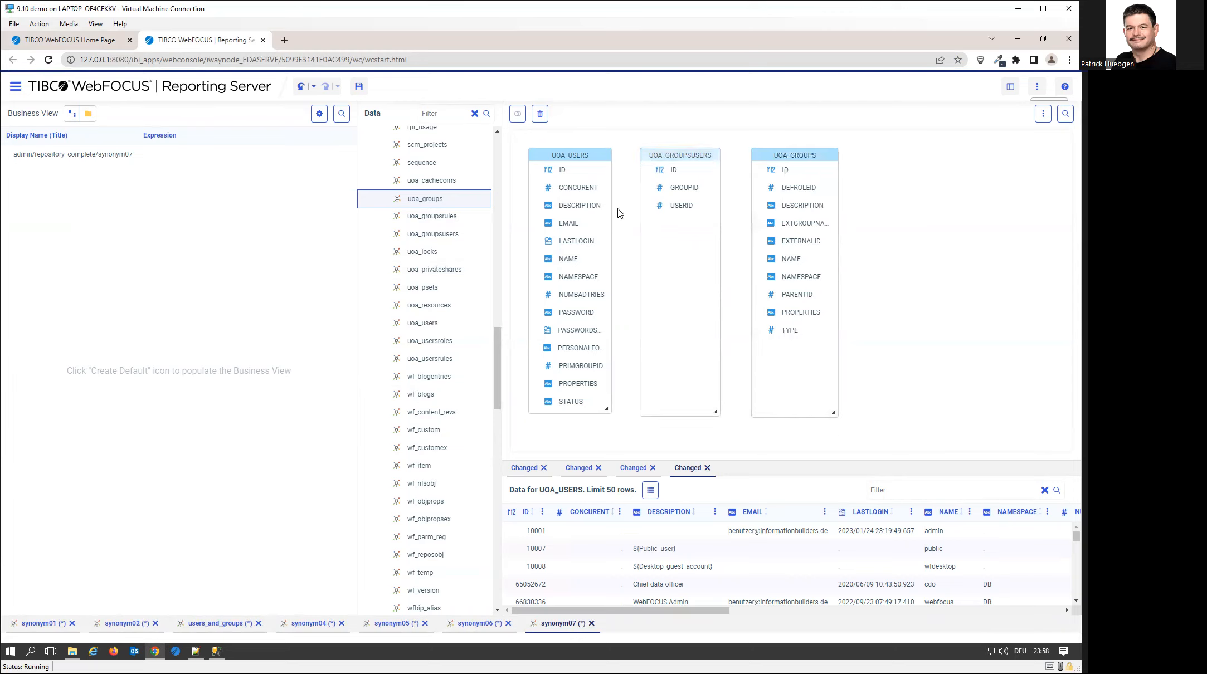
# - Link ID of UOA_USERS to USERID of UOA_GROUPSUSERS, and GROUPID of UOA_GROUPSUSERS to ID of UOA_GROUPS
pyautogui.click(571, 177)
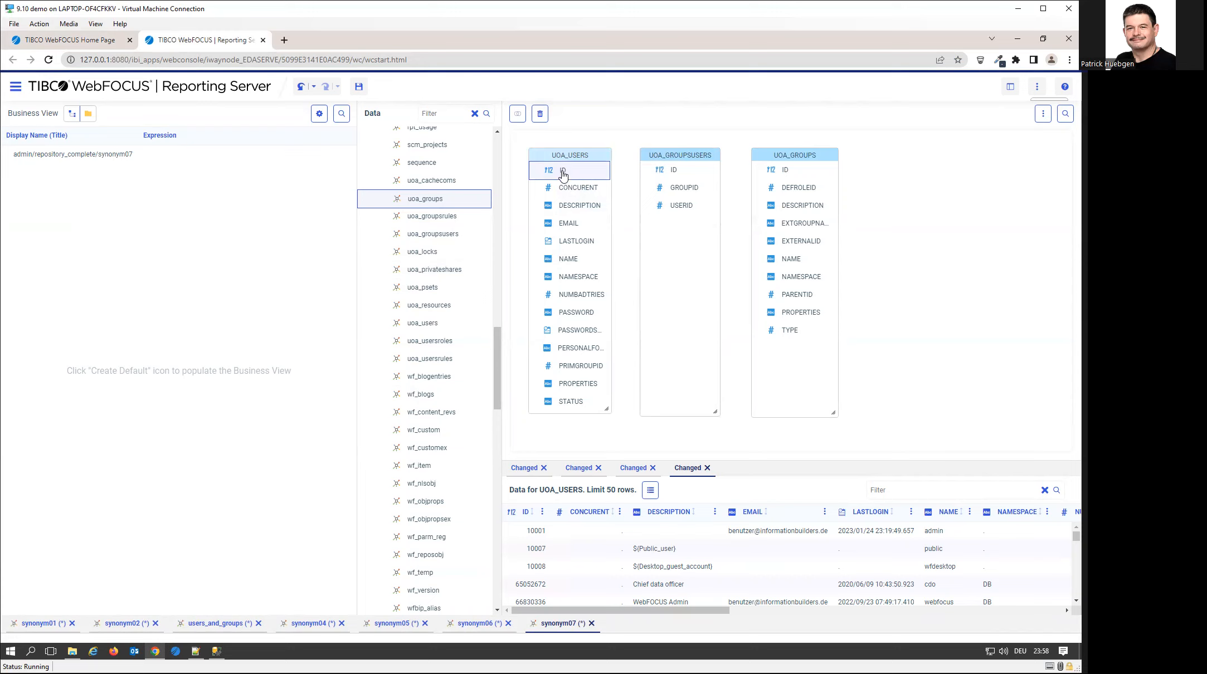
pyautogui.moveTo(562, 176); pyautogui.dragTo(672, 206)
pyautogui.click(687, 189)
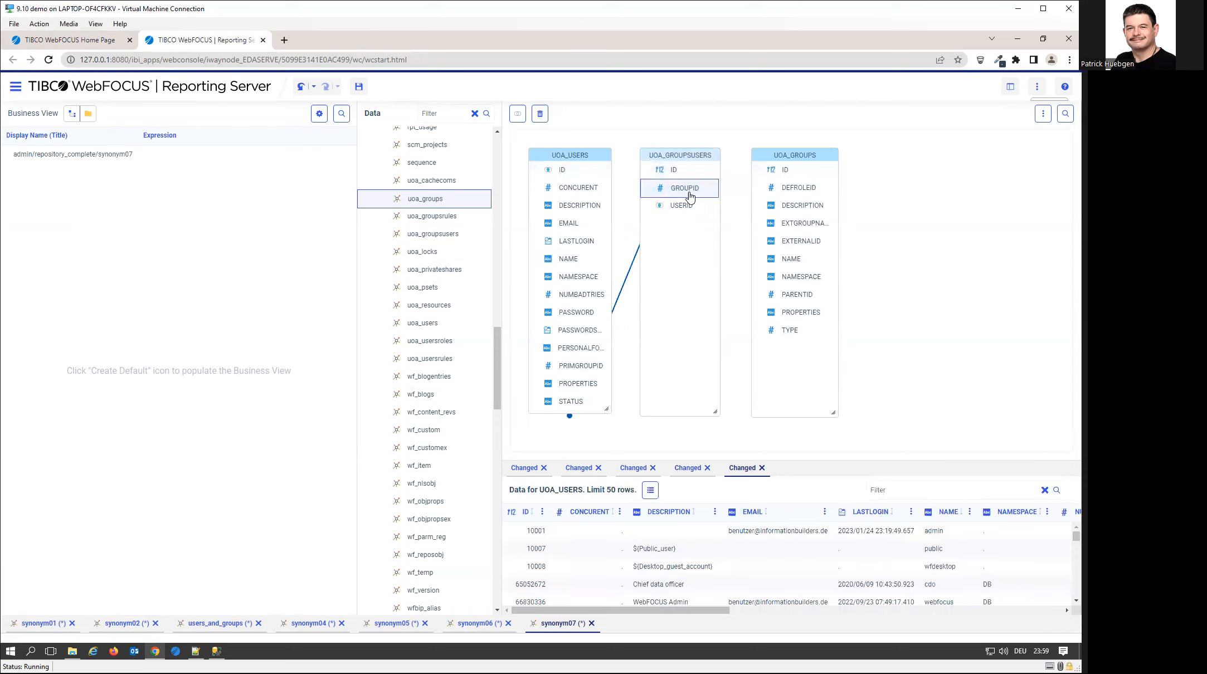
pyautogui.moveTo(690, 191); pyautogui.dragTo(793, 166)
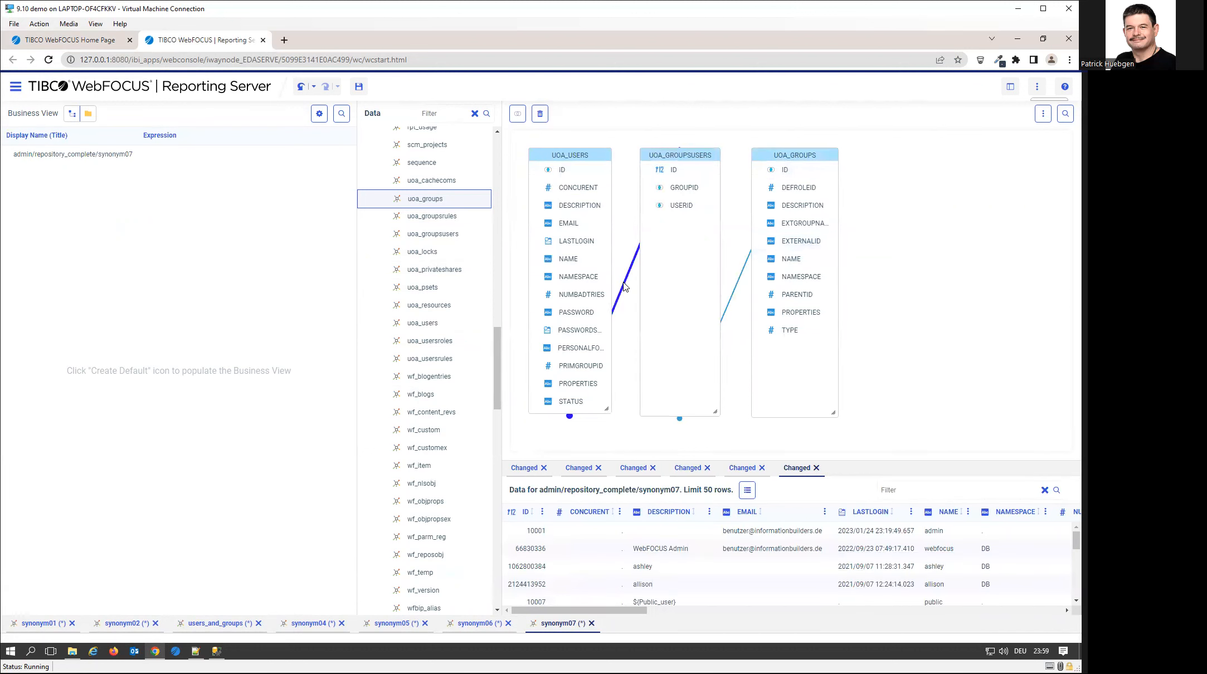
# - Change the join from UOA_USERS to UOA_GROUPSUSERS to a Left Outer join with Multiple enabled
pyautogui.rightClick(624, 285)
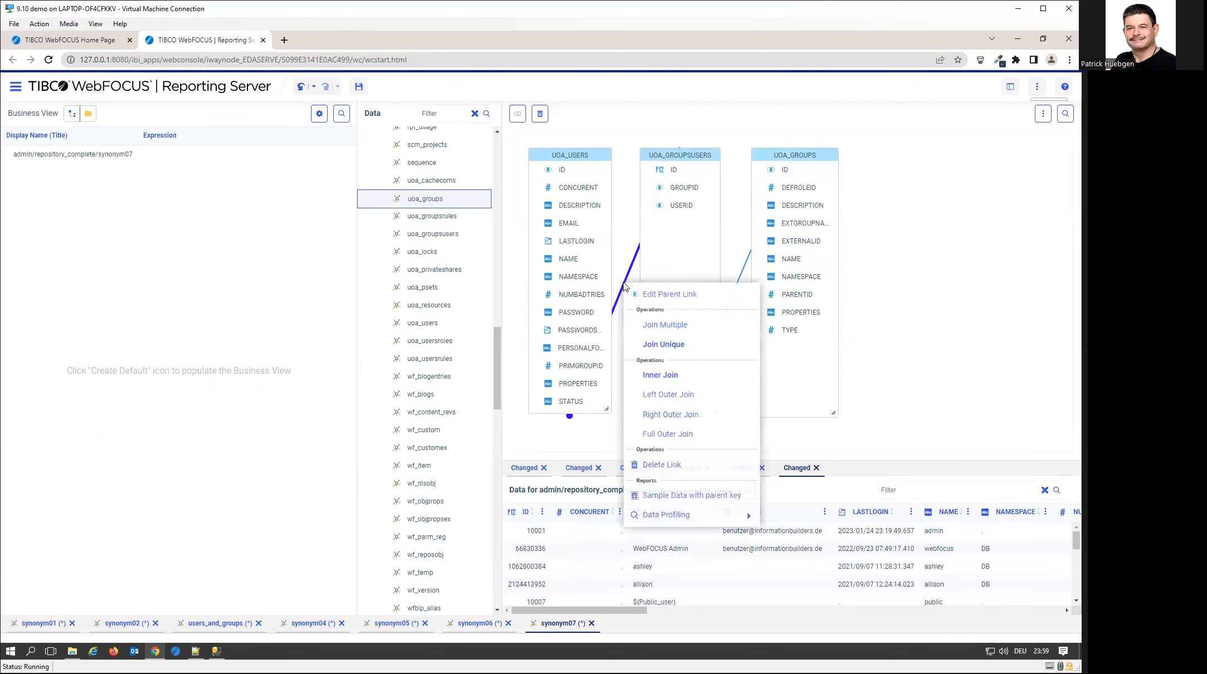
pyautogui.click(657, 293)
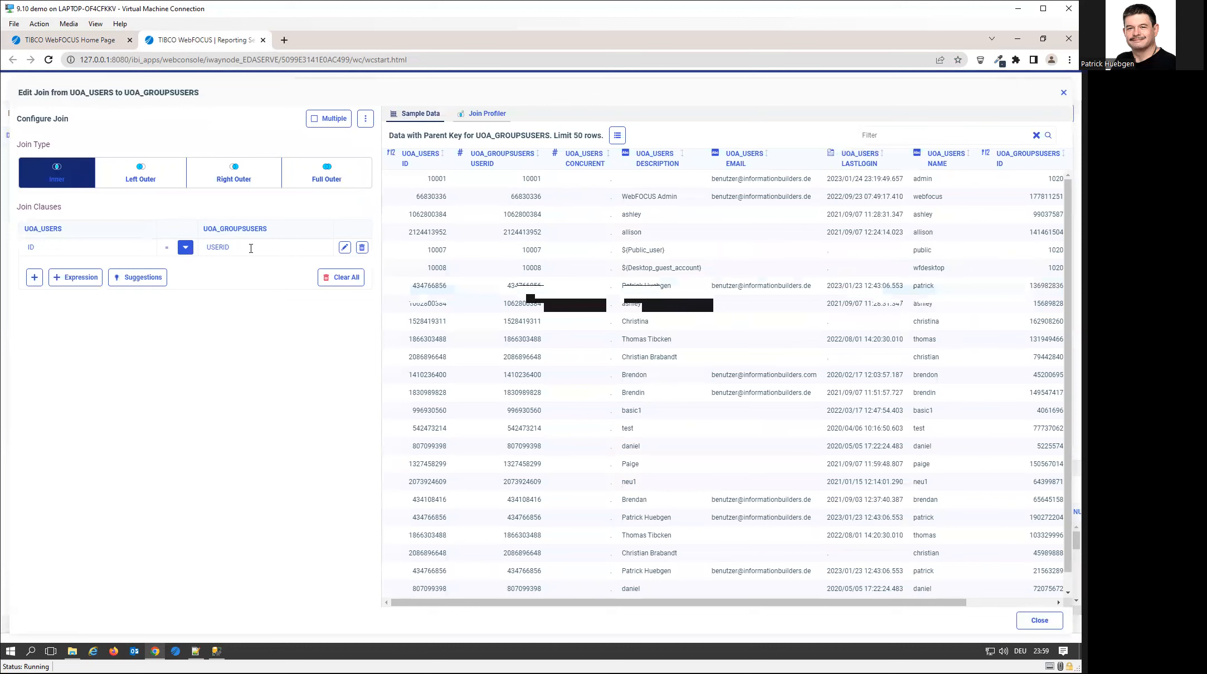
pyautogui.click(148, 178)
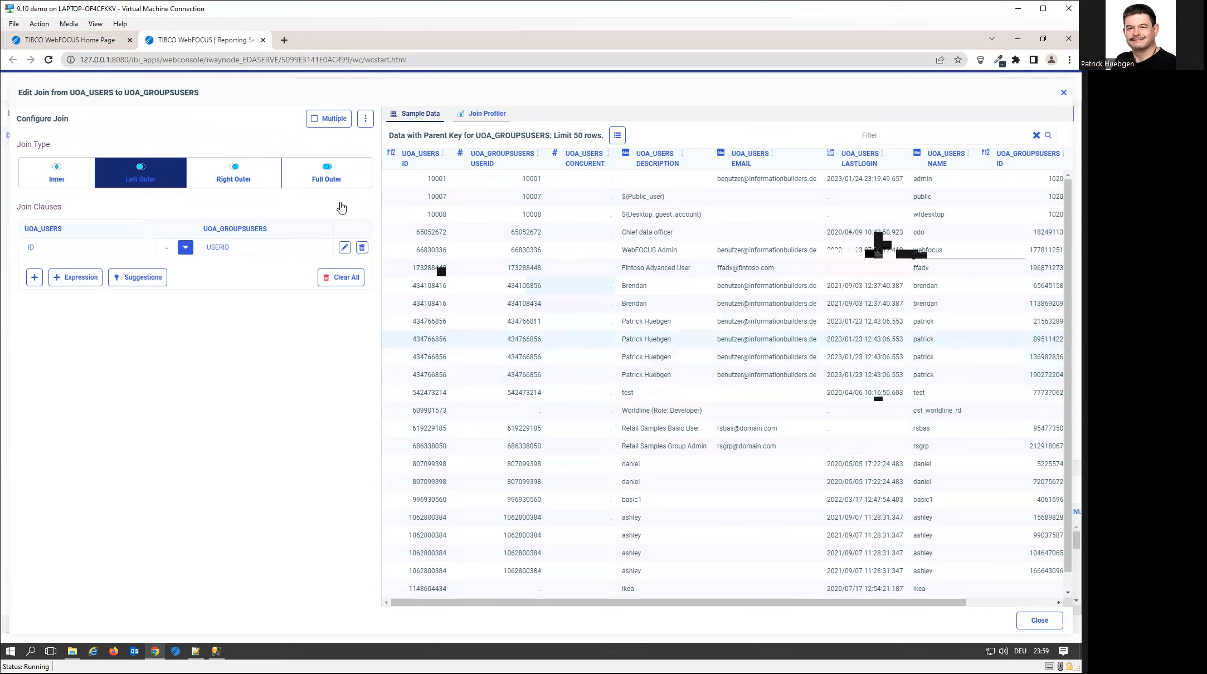
pyautogui.click(318, 123)
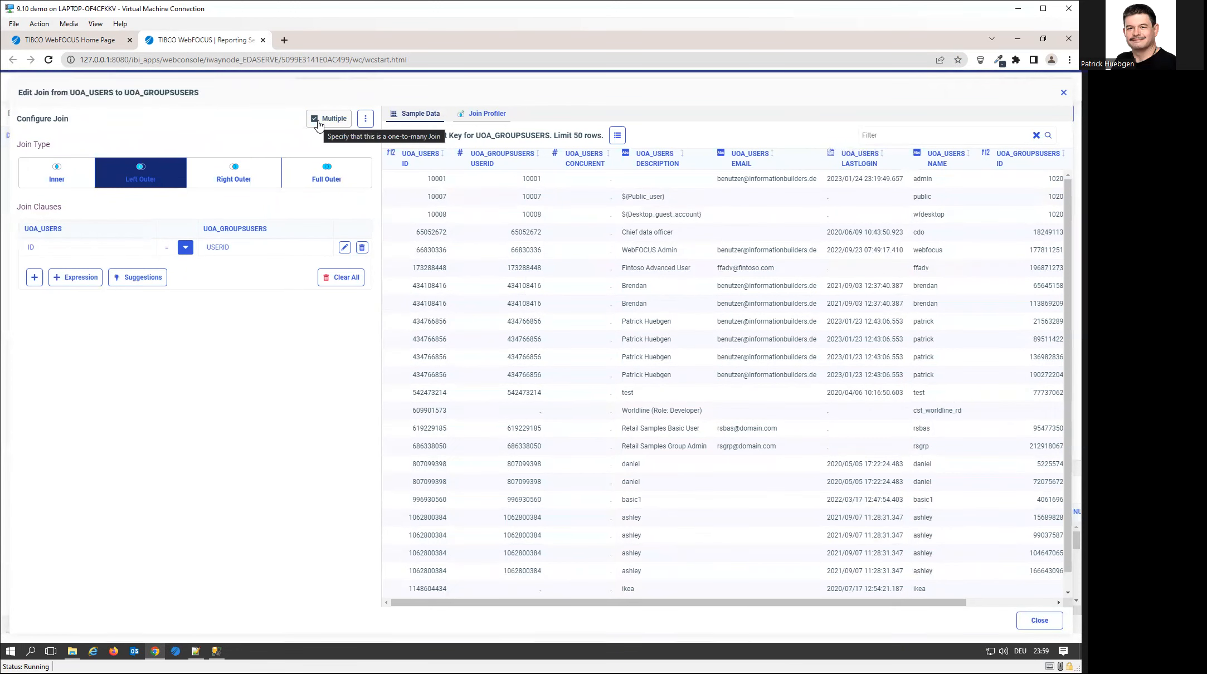
pyautogui.click(1037, 619)
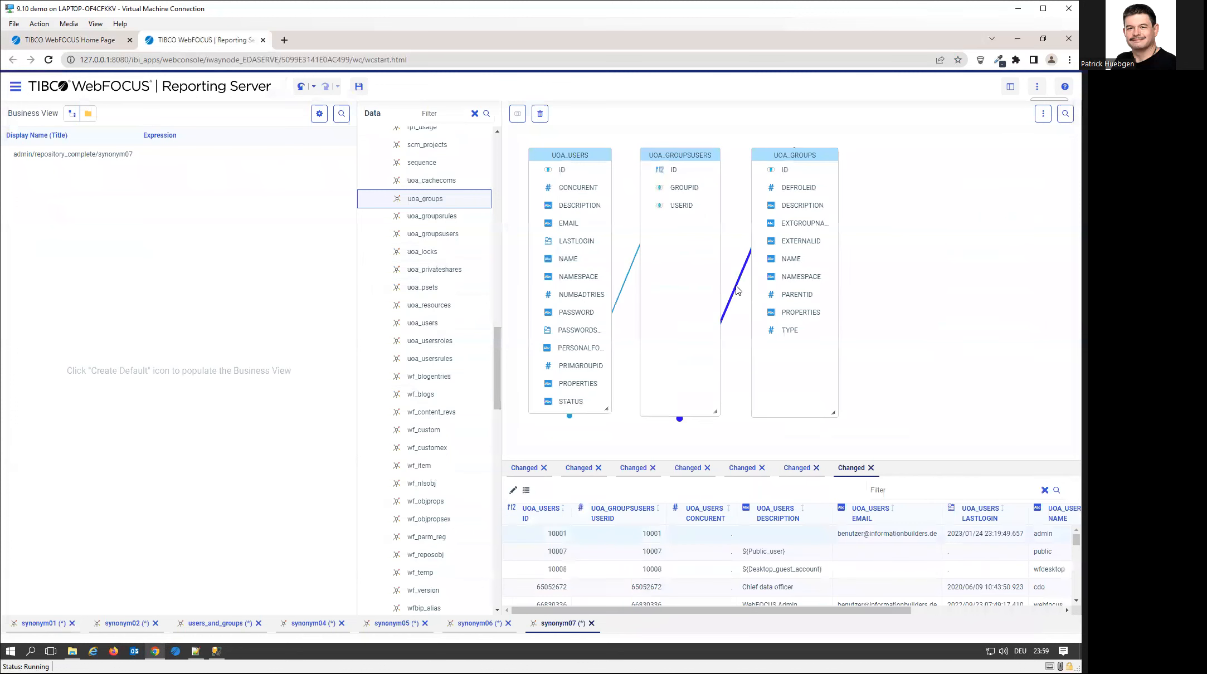
pyautogui.rightClick(736, 289)
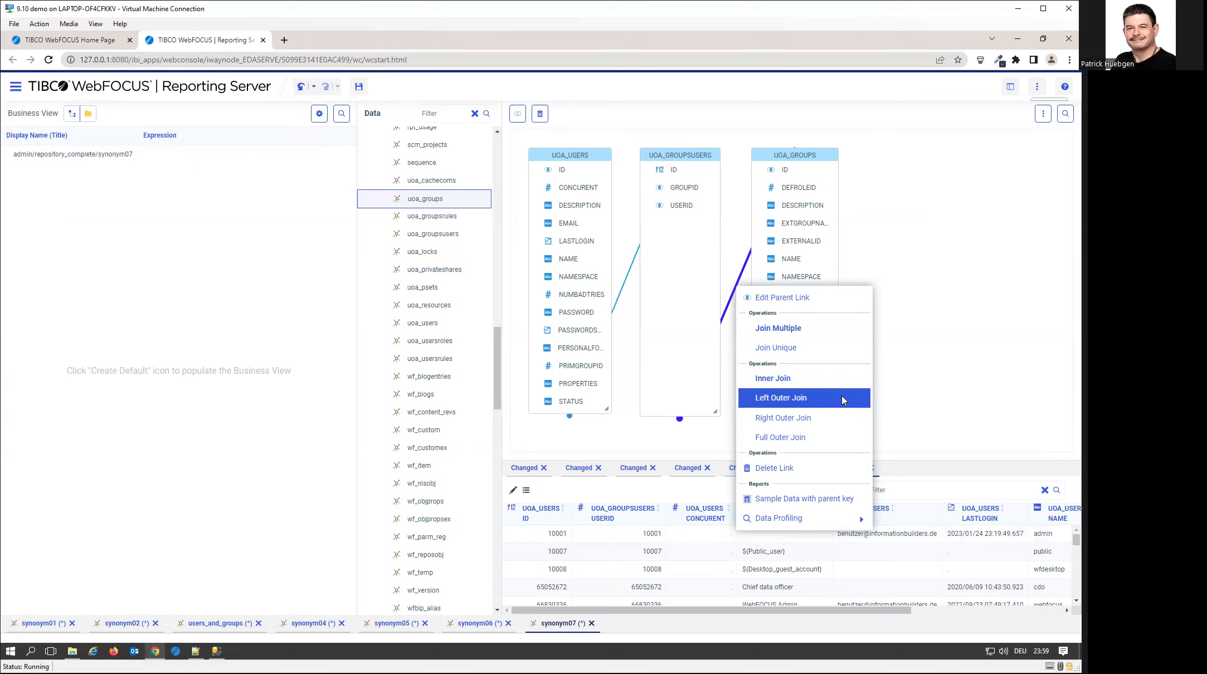
pyautogui.click(931, 265)
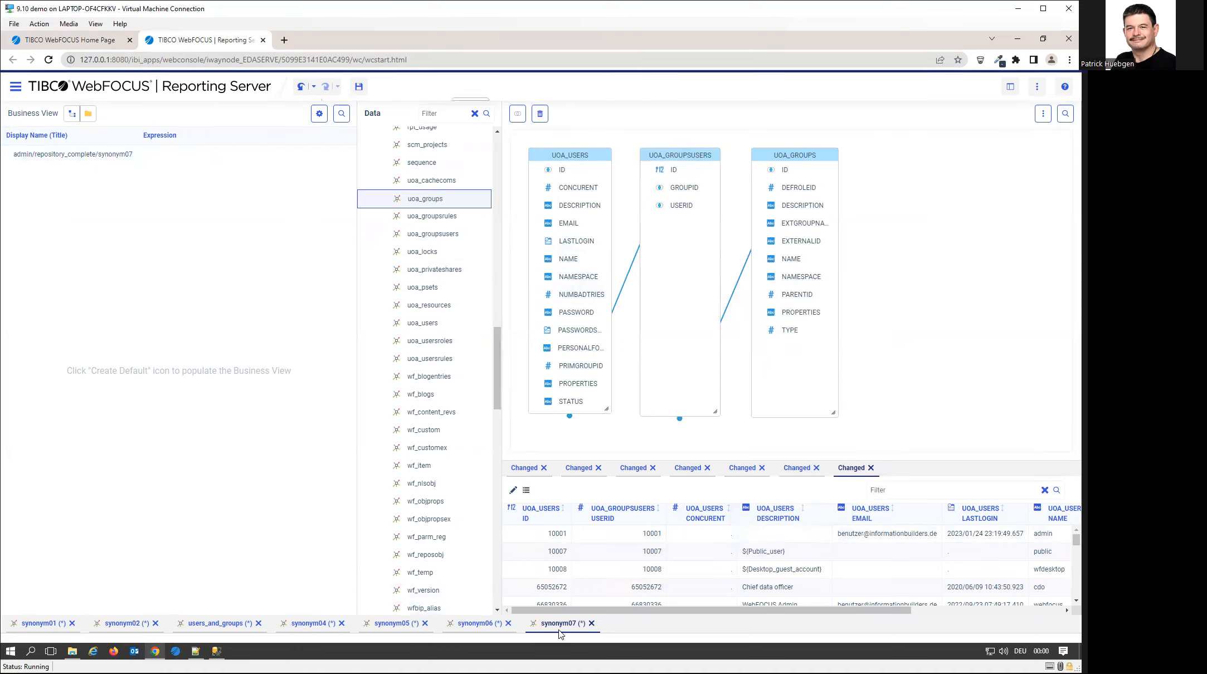
# - Save the joined synonym as users_and_groups in admin/repository_complete, and close the Reporting Server editor without saving the other open synonyms
pyautogui.click(15, 88)
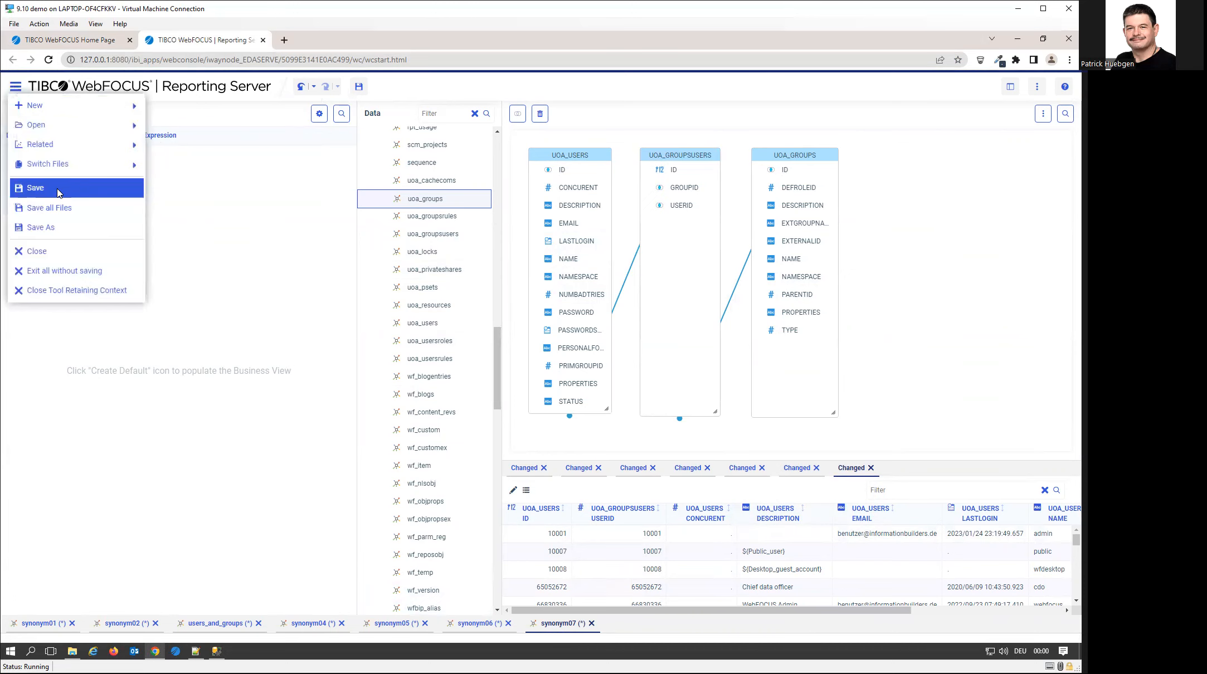
pyautogui.click(61, 229)
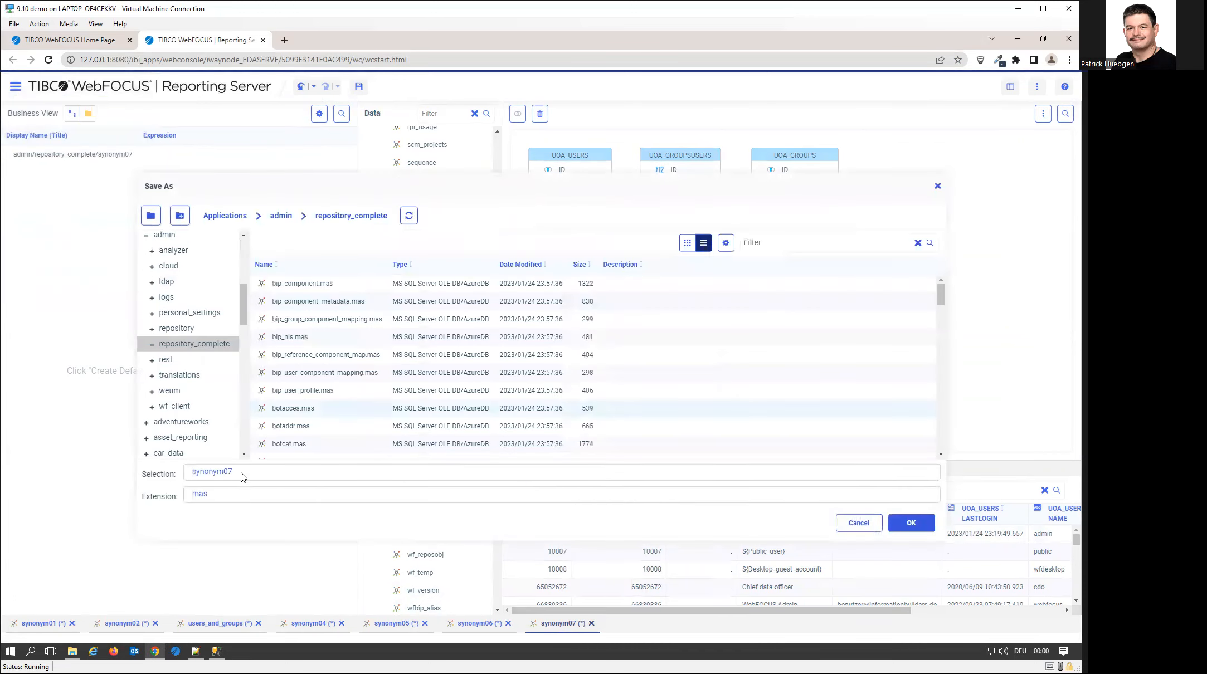
pyautogui.moveTo(266, 477); pyautogui.dragTo(169, 474)
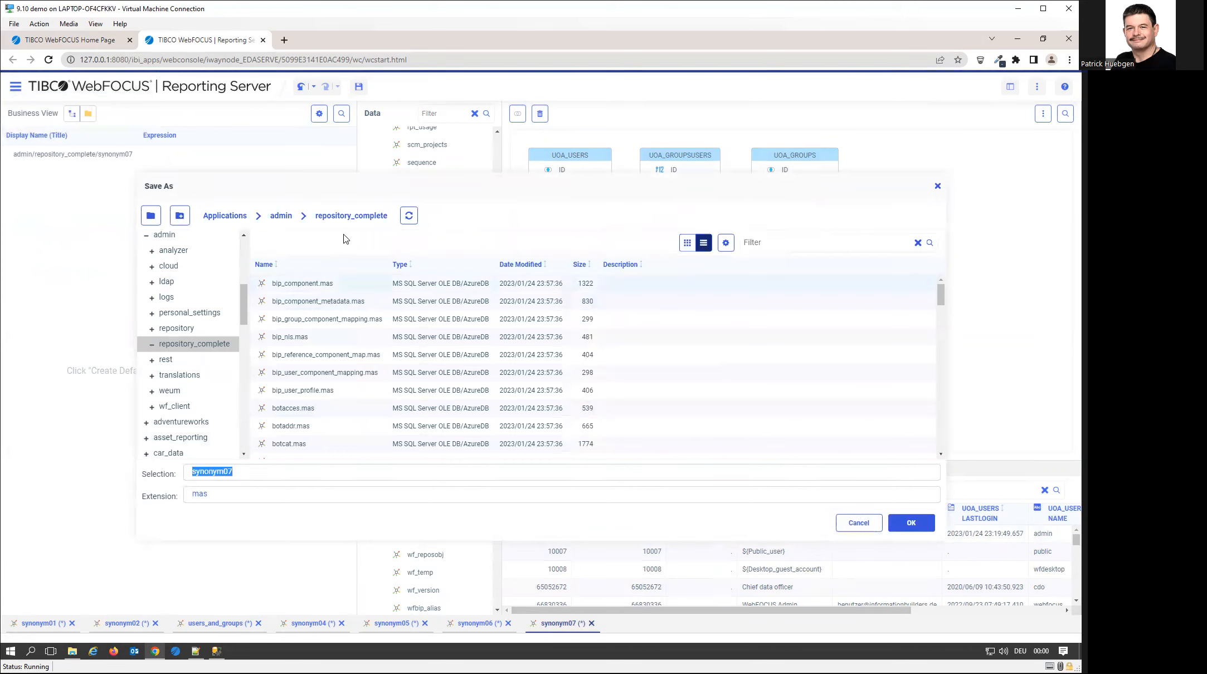
pyautogui.write('users_and_groups')
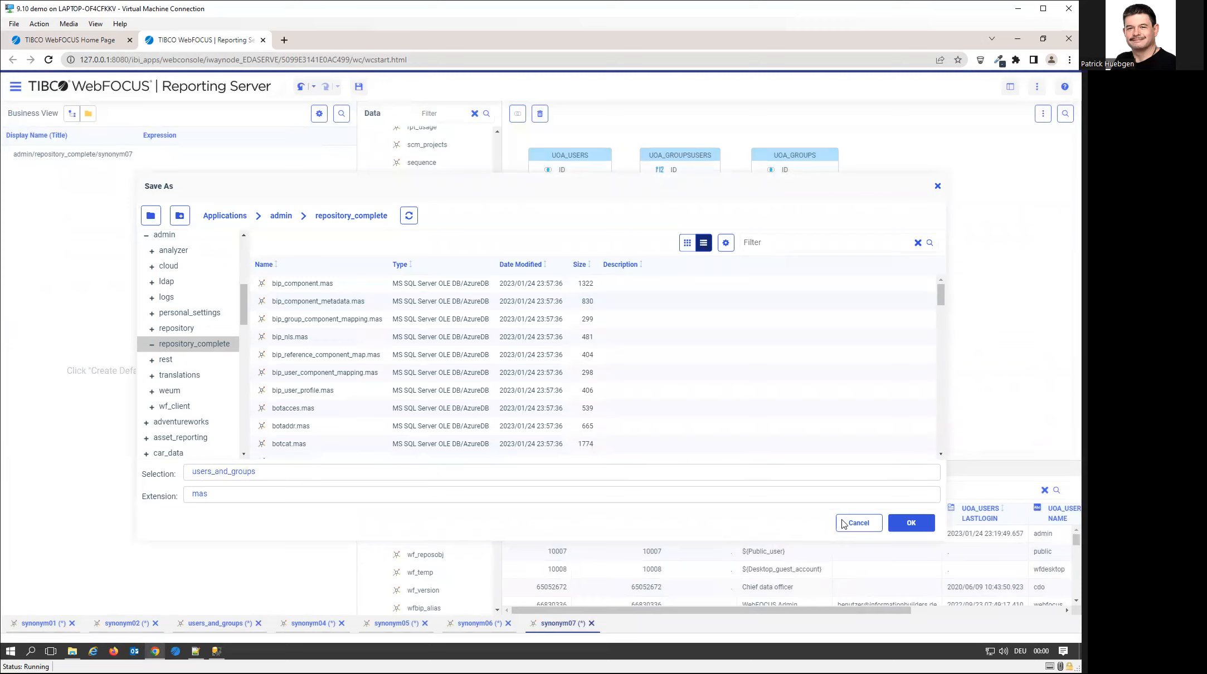
pyautogui.click(921, 524)
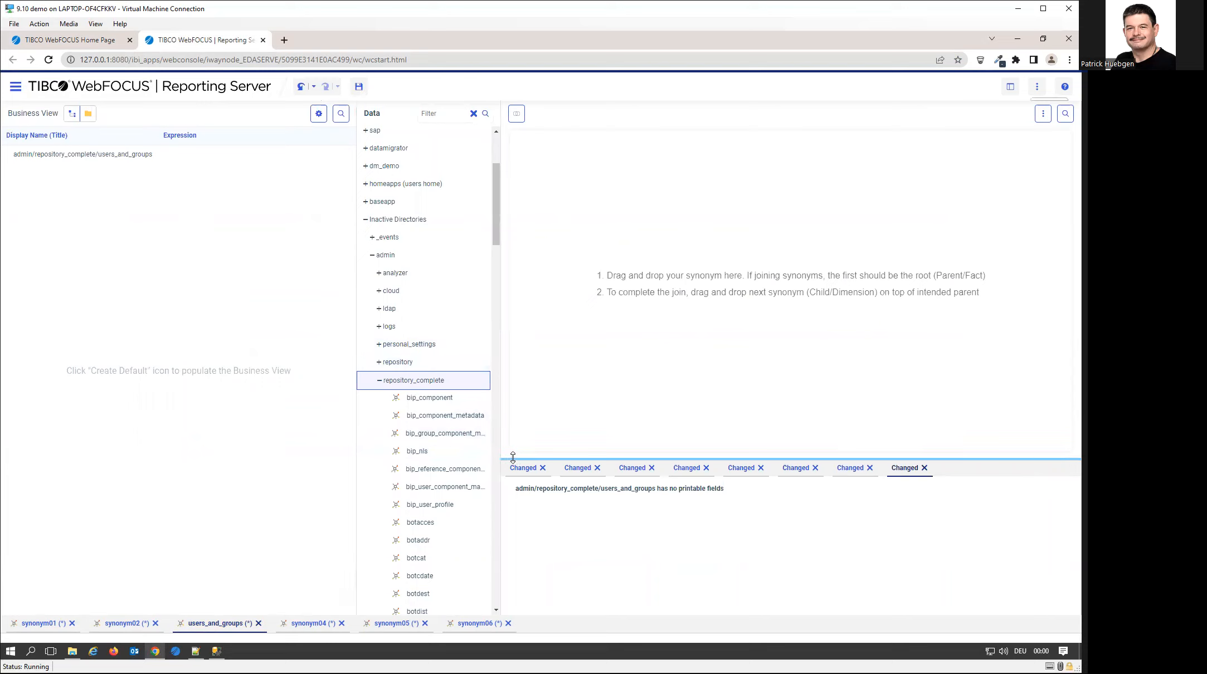
pyautogui.click(264, 40)
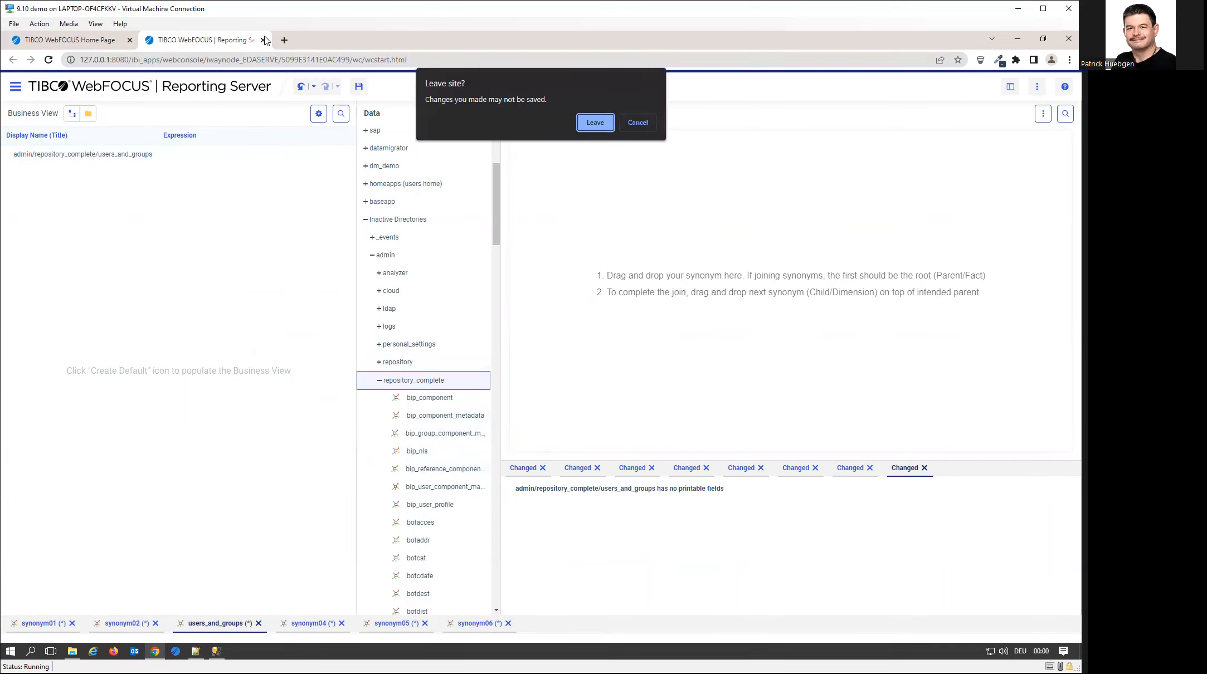
pyautogui.click(583, 123)
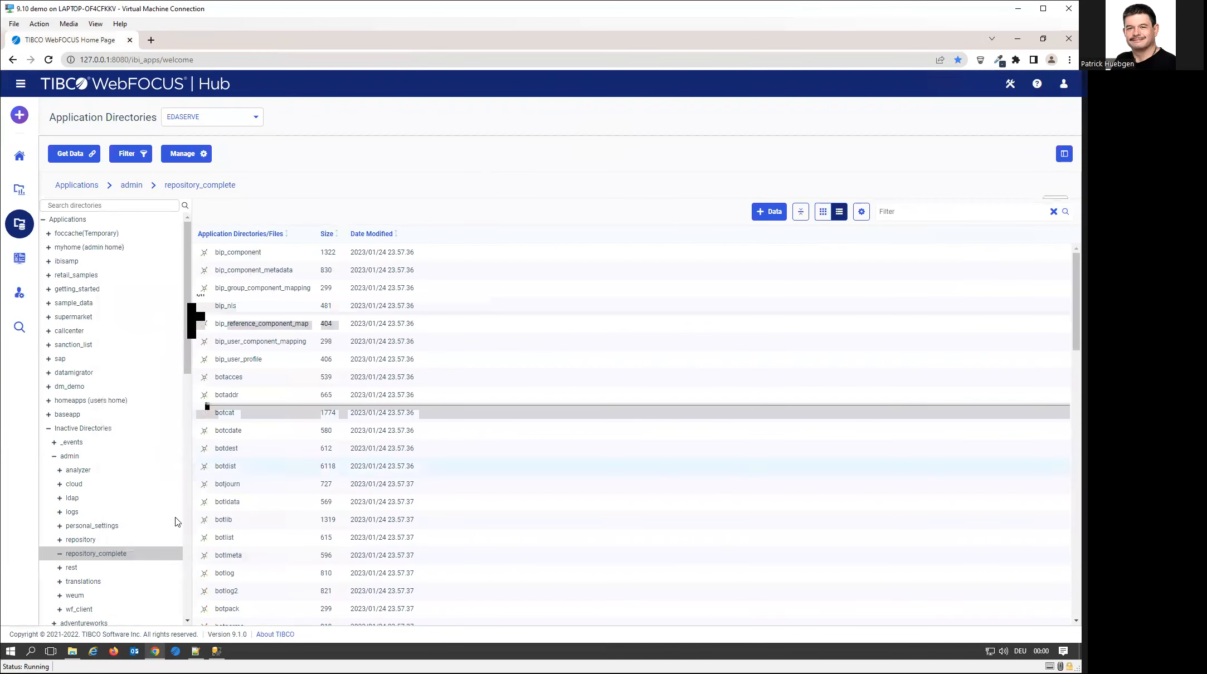
# - Sort the repository_complete files by Date Modified with the newest first, and show the sample data of users_and_groups
pyautogui.click(375, 235)
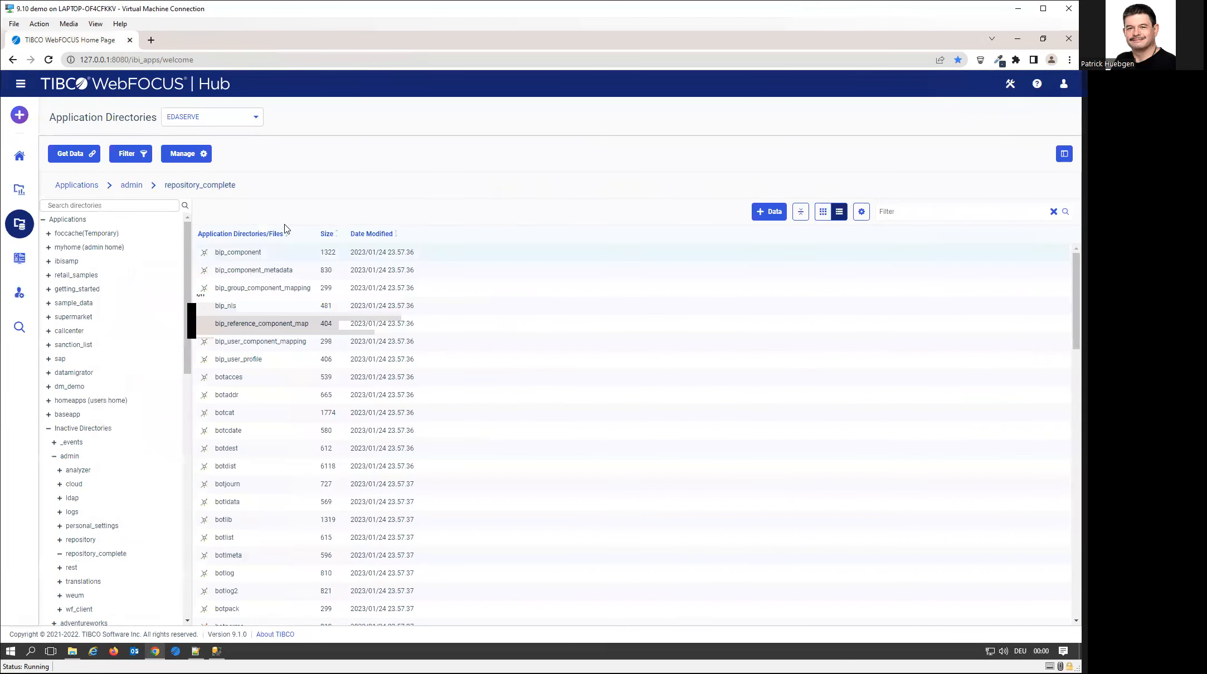
pyautogui.click(369, 234)
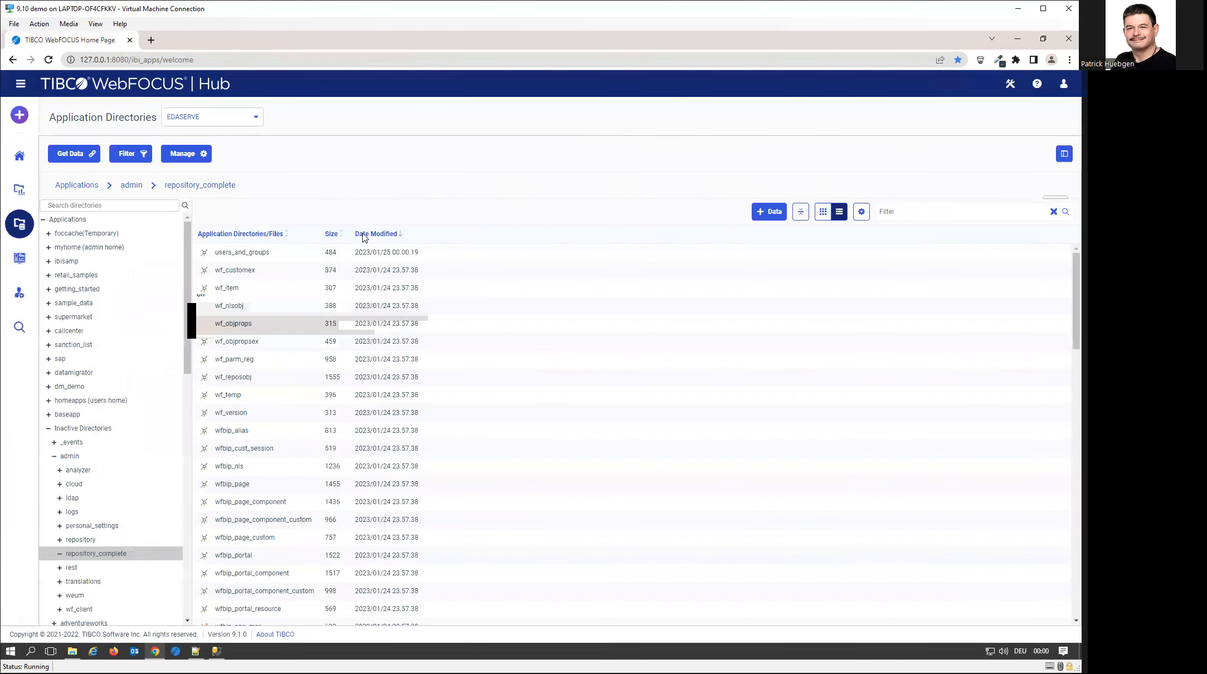
pyautogui.rightClick(246, 259)
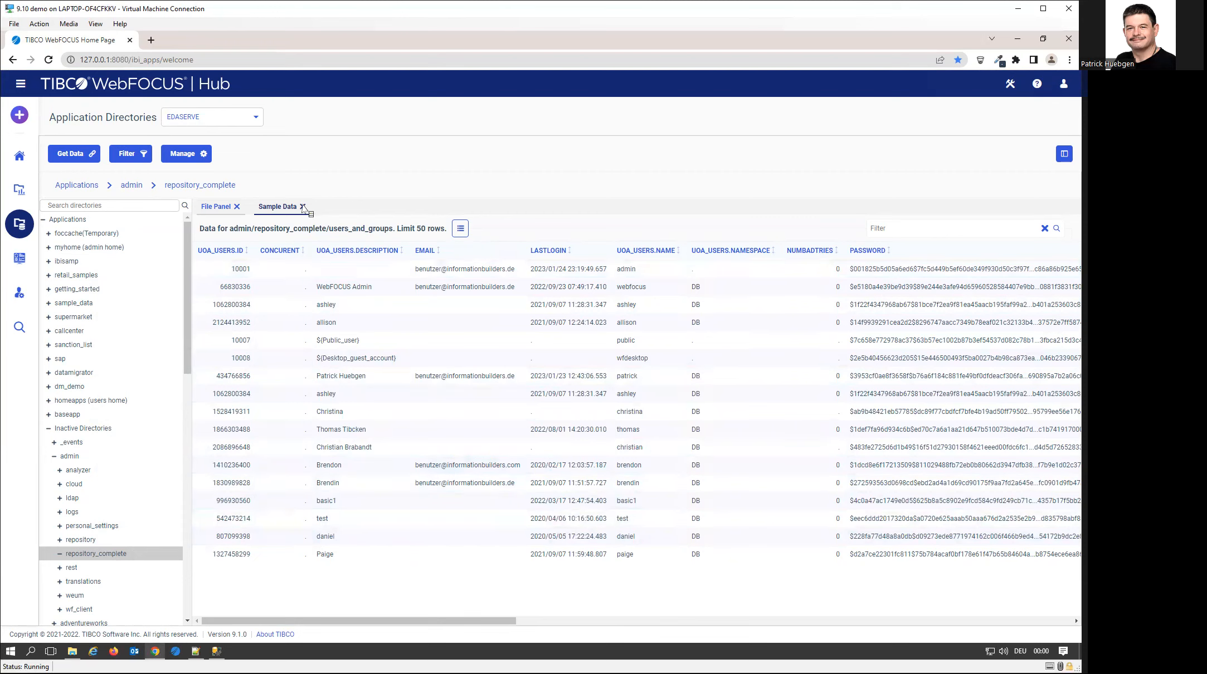
# - Start a new visualization from the Users folder of the Administration workspace
pyautogui.click(21, 192)
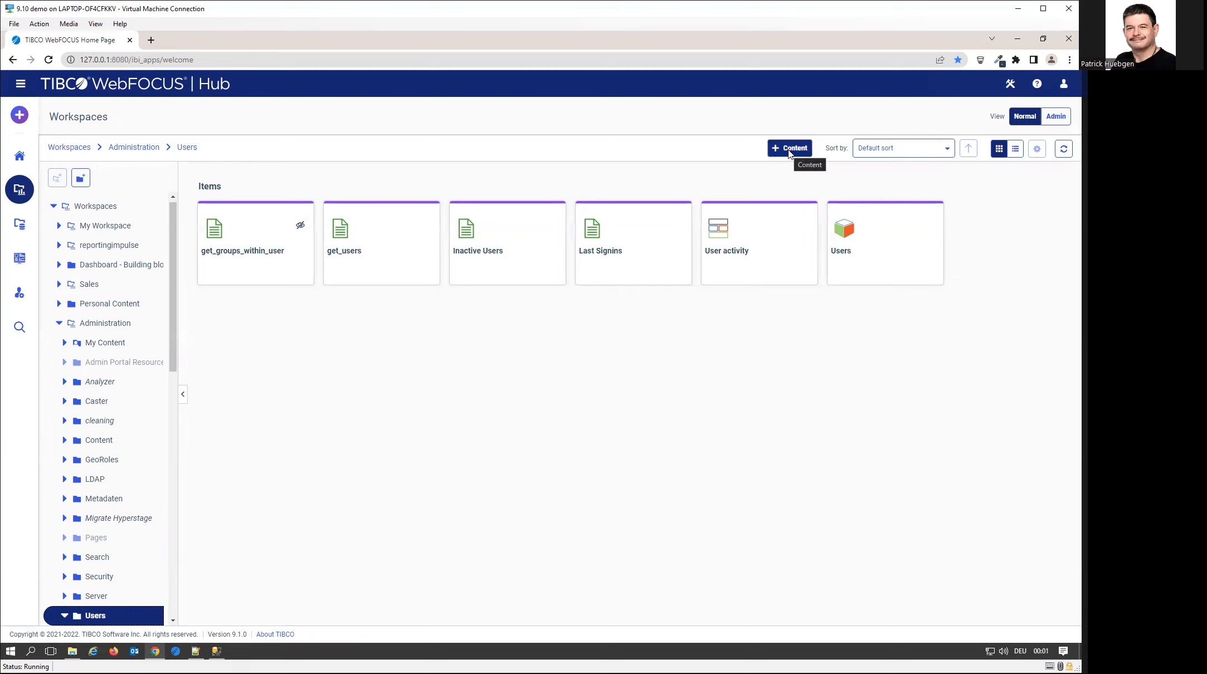
pyautogui.click(19, 114)
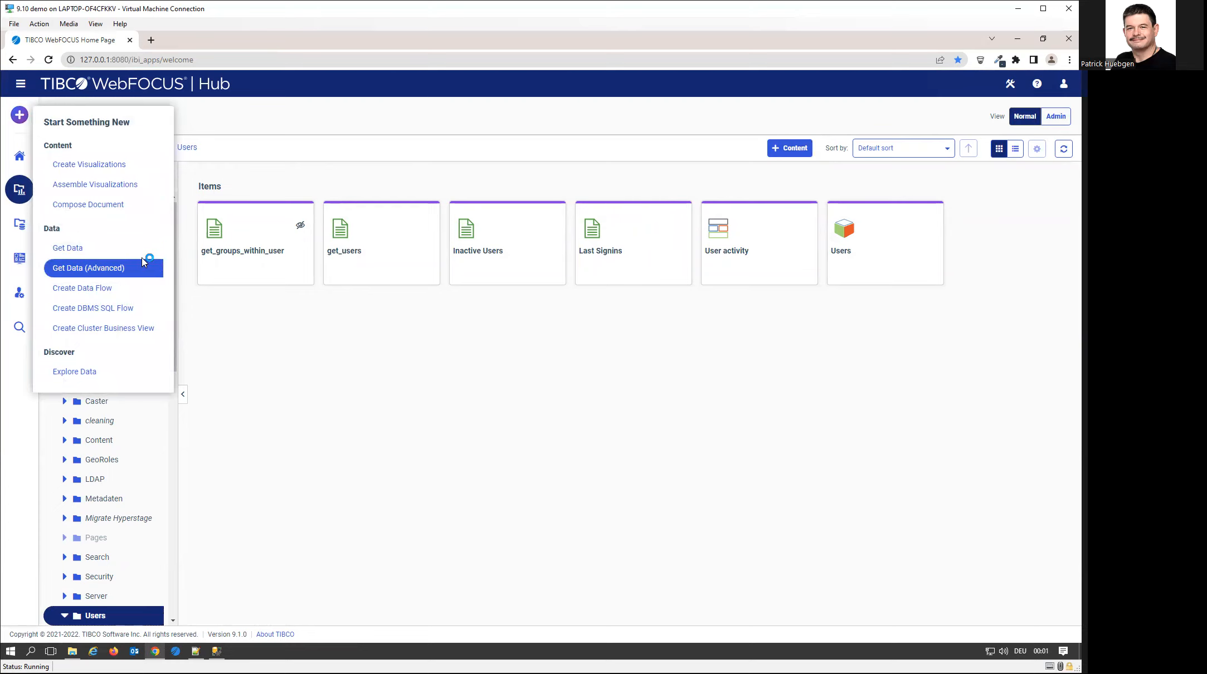
pyautogui.click(129, 166)
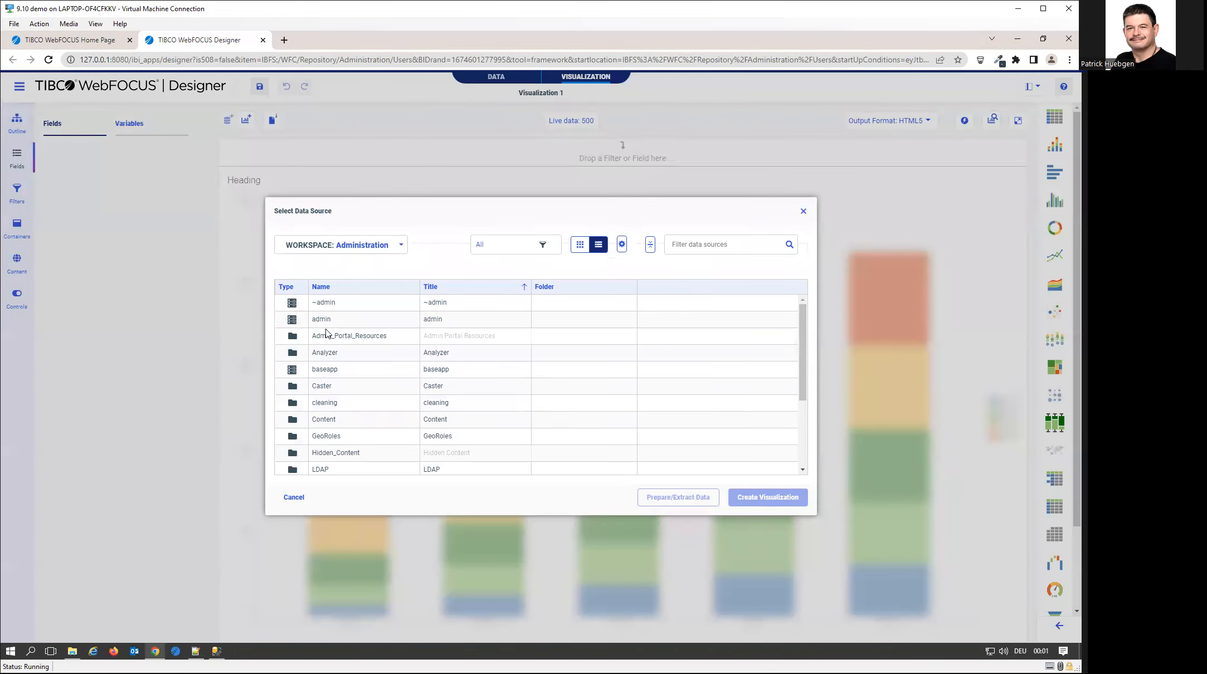
# - Filter admin/repository_complete for "users" and create the visualization with users_and_groups.mas as its data source
pyautogui.doubleClick(330, 317)
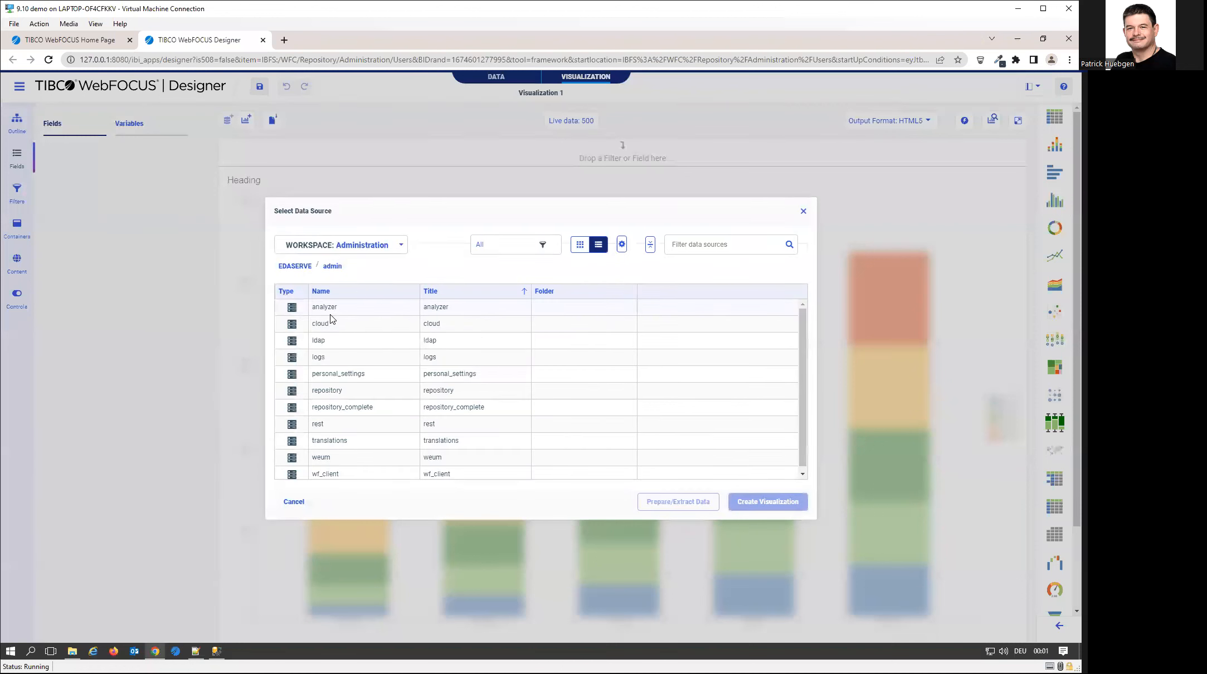
pyautogui.doubleClick(376, 407)
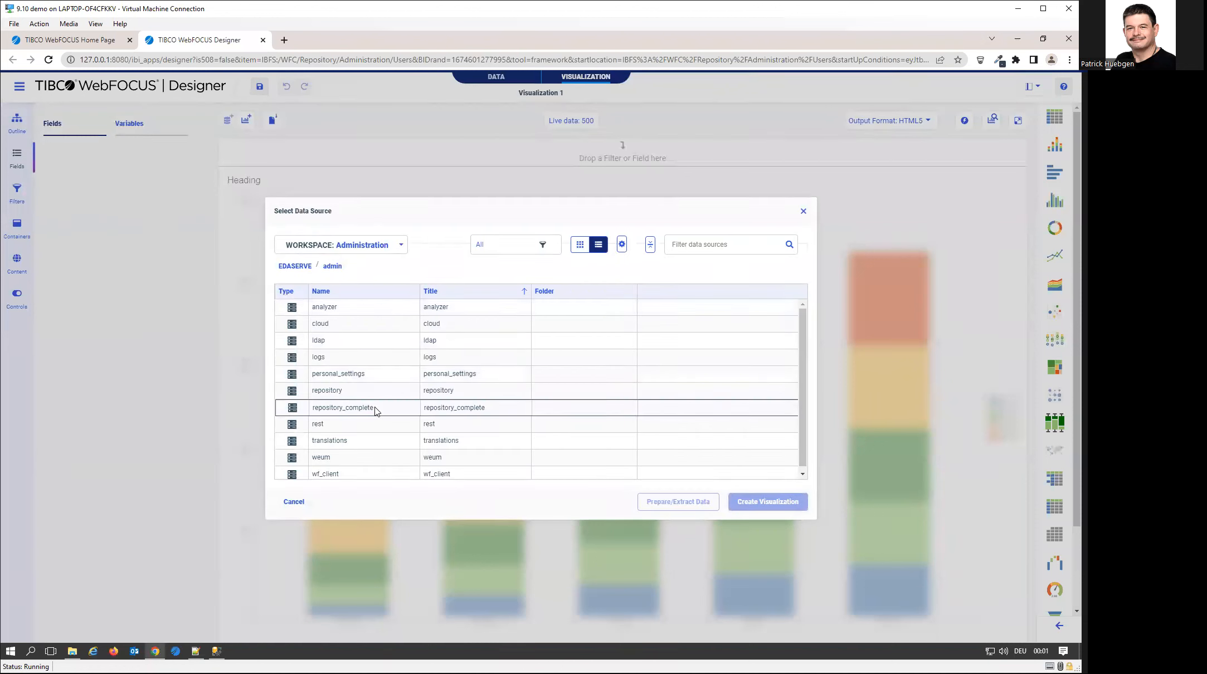
pyautogui.click(689, 245)
pyautogui.write('users')
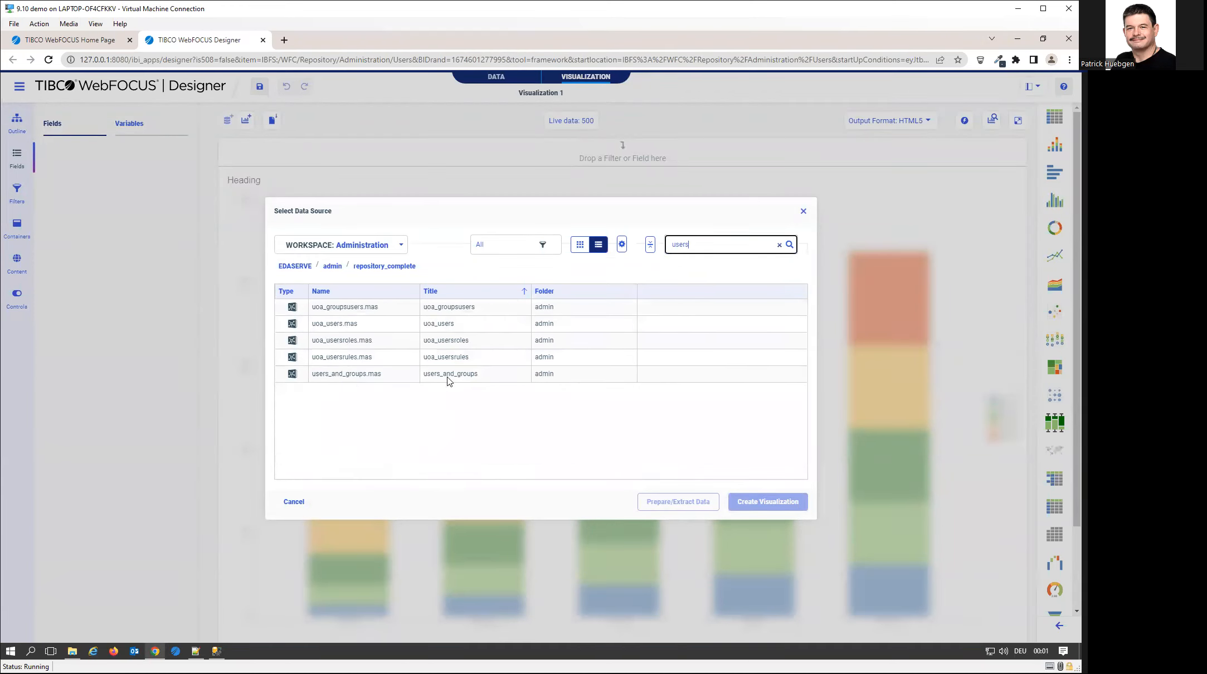
pyautogui.click(367, 382)
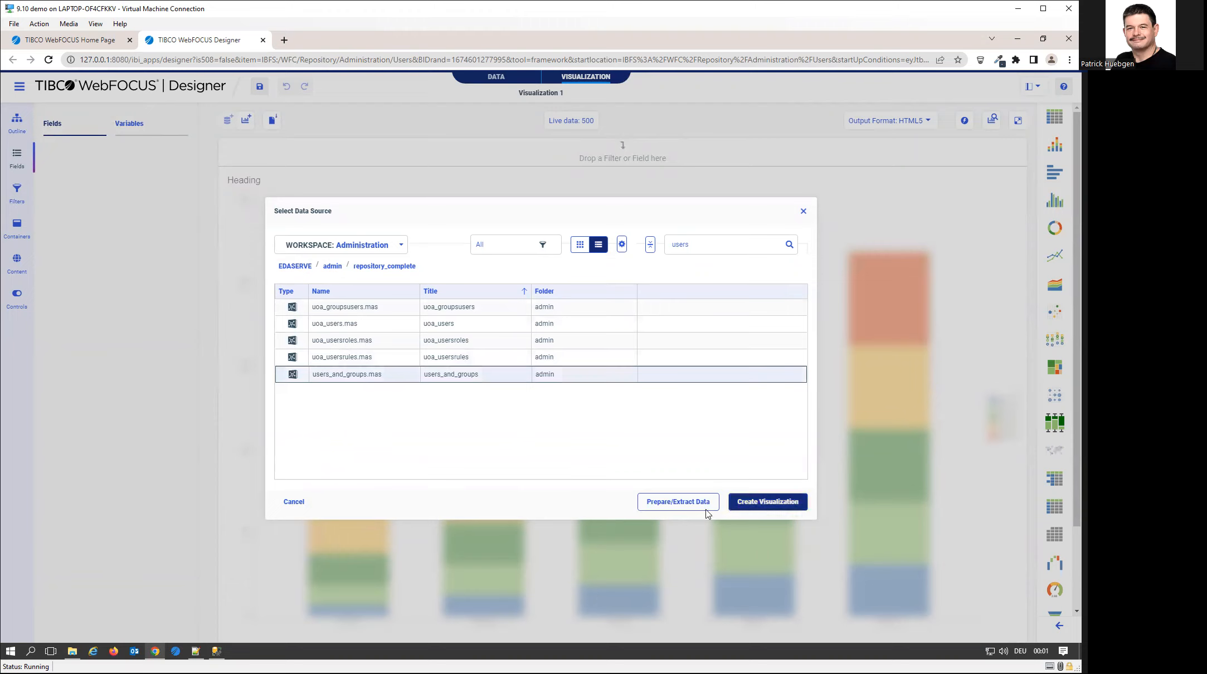
pyautogui.click(748, 503)
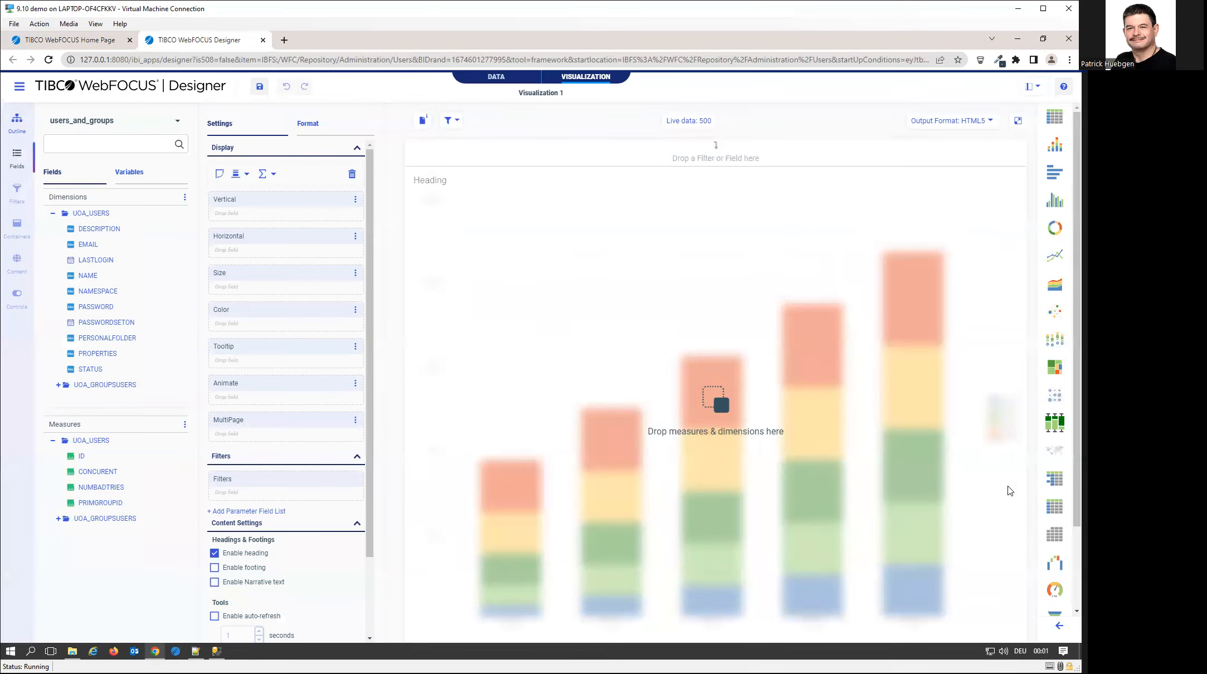
# - Change the chart to a table with rows and column groups, and add NAME and DESCRIPTION of UOA_USERS as rows
pyautogui.click(1054, 478)
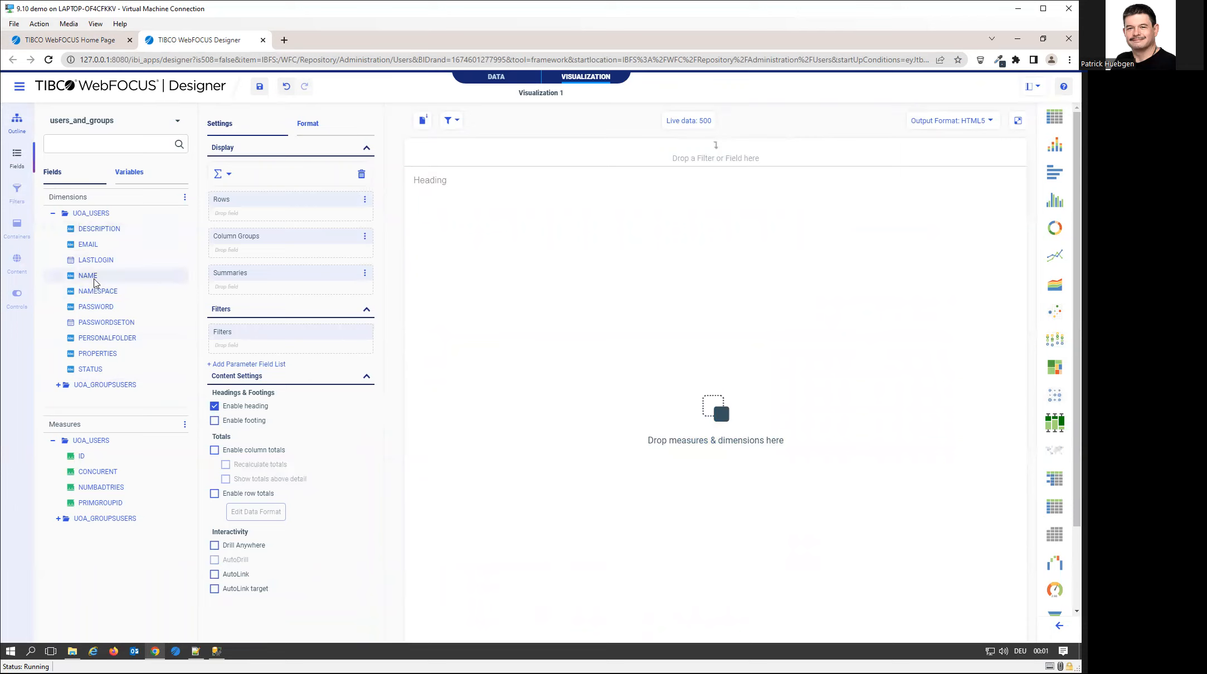
pyautogui.doubleClick(89, 277)
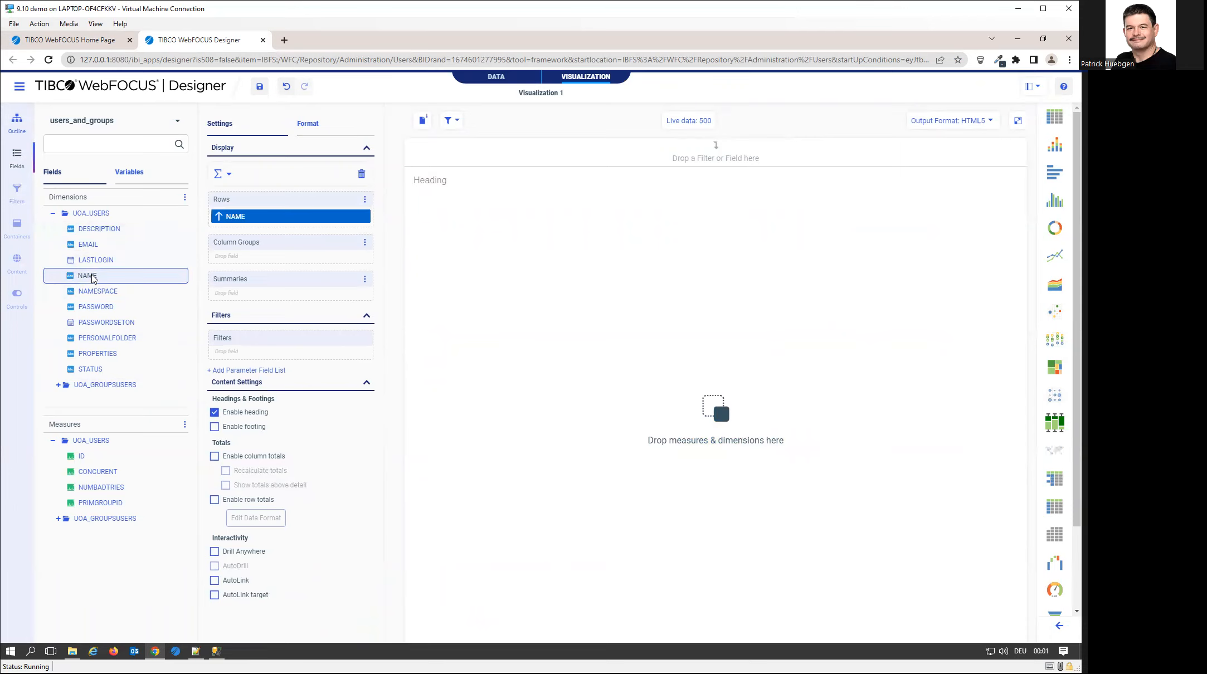
pyautogui.doubleClick(99, 229)
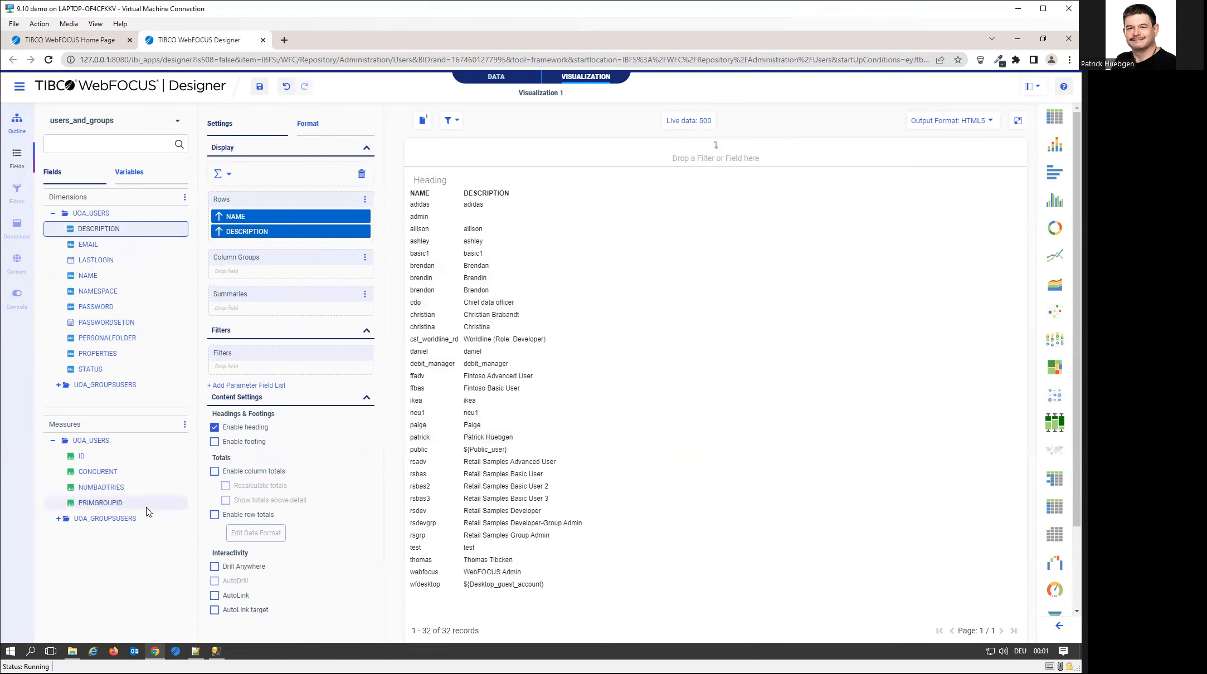
# - Add NAME and DESCRIPTION of UOA_GROUPS under UOA_GROUPSUSERS as further rows
pyautogui.click(58, 385)
pyautogui.scroll(-2, 75, 384)
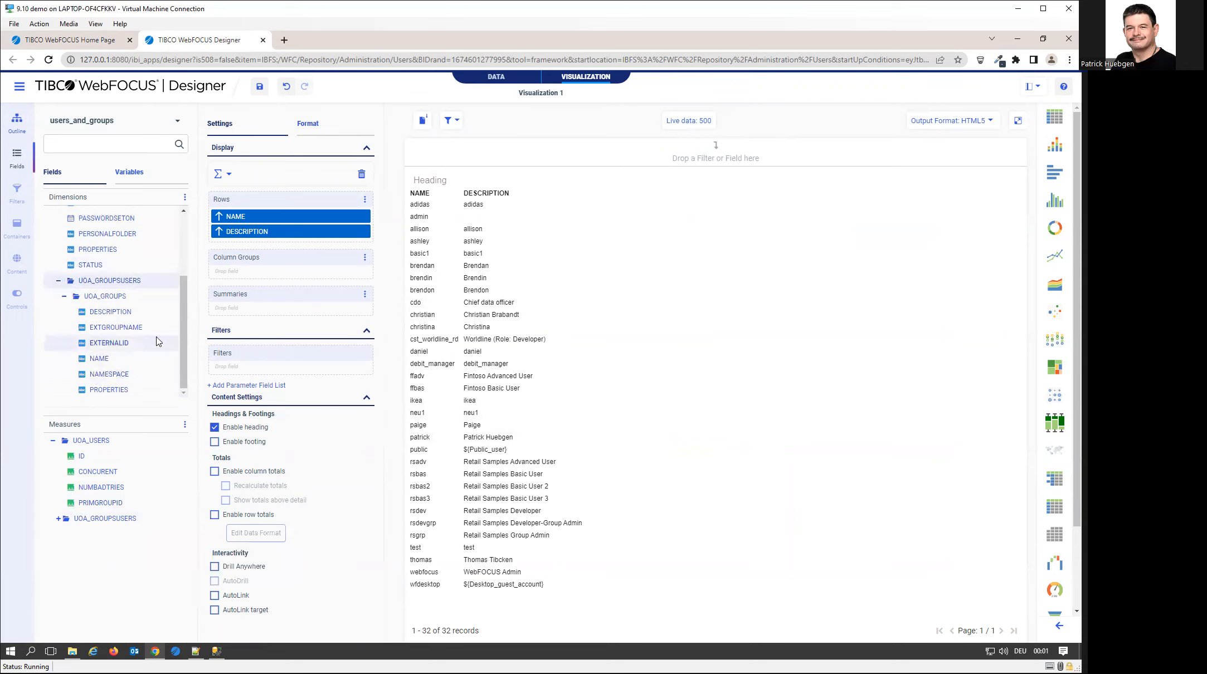
pyautogui.doubleClick(111, 358)
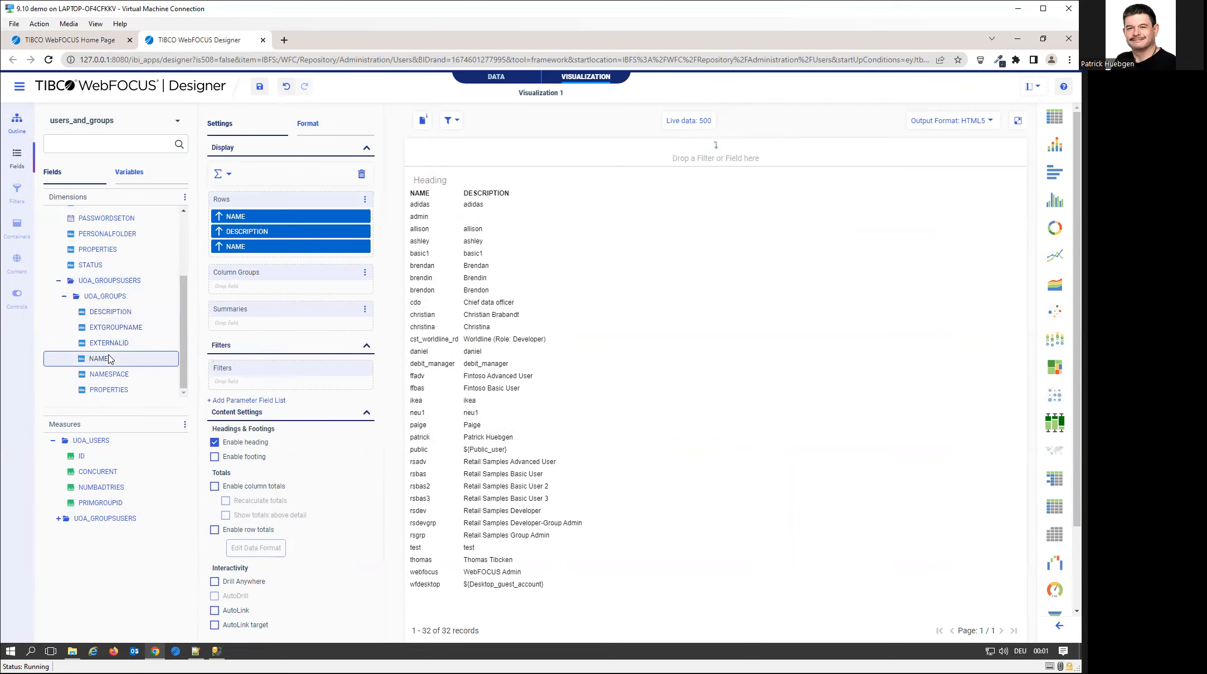
pyautogui.doubleClick(110, 312)
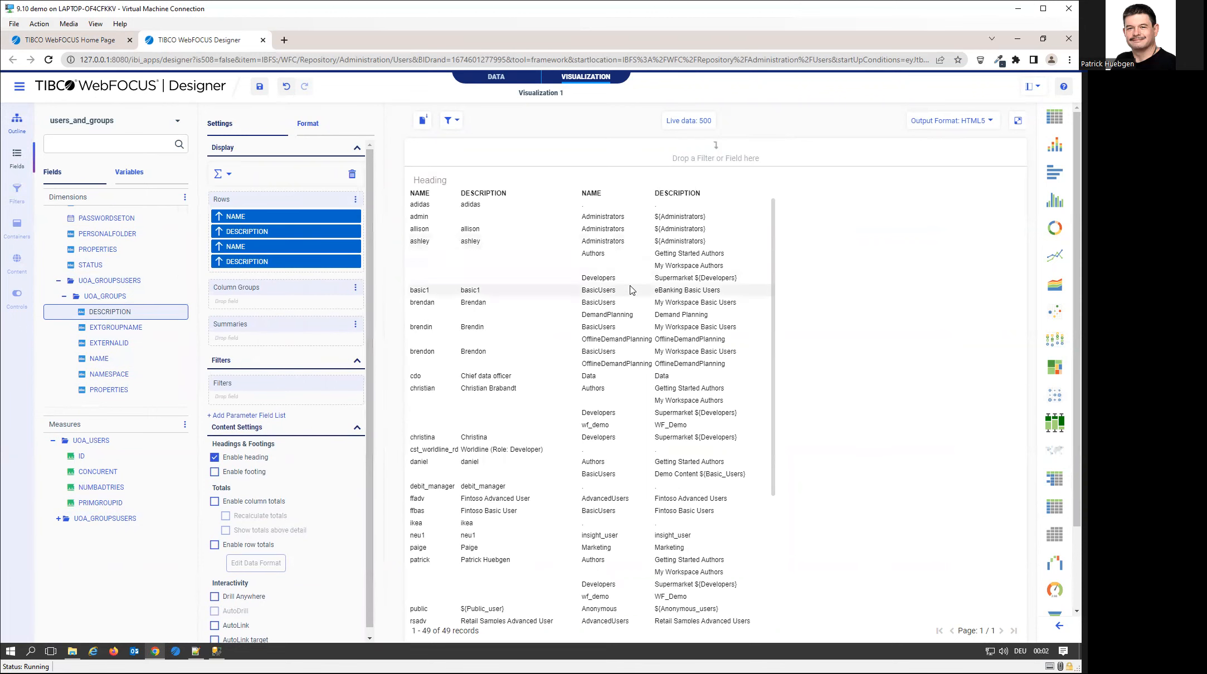
# - Review the users and their groups in the table, run the report in its own browser tab and close that tab
pyautogui.scroll(-2, 569, 418)
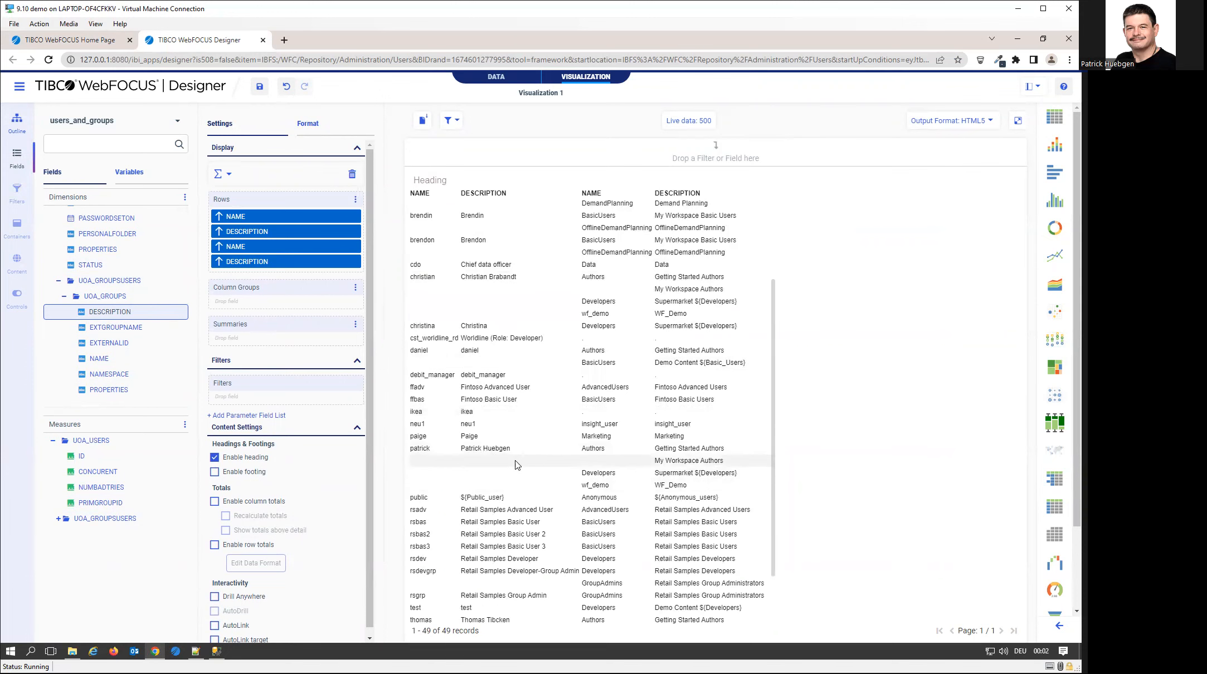
pyautogui.scroll(2, 663, 479)
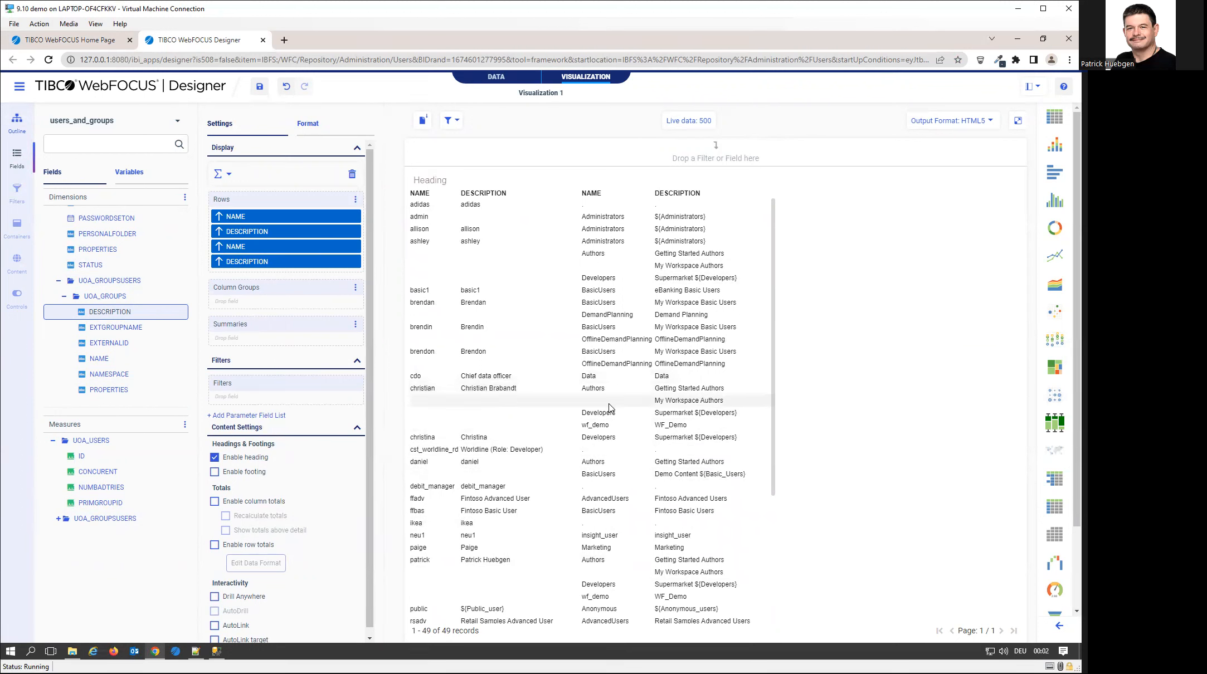
pyautogui.click(1018, 120)
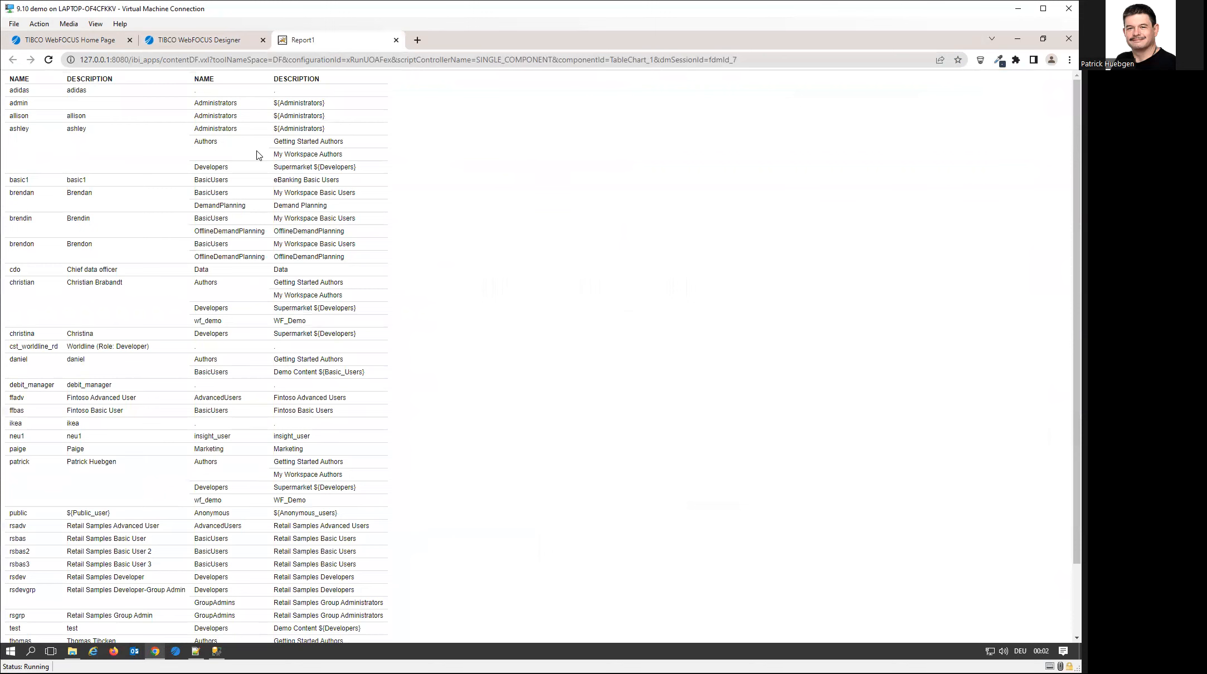
pyautogui.click(395, 40)
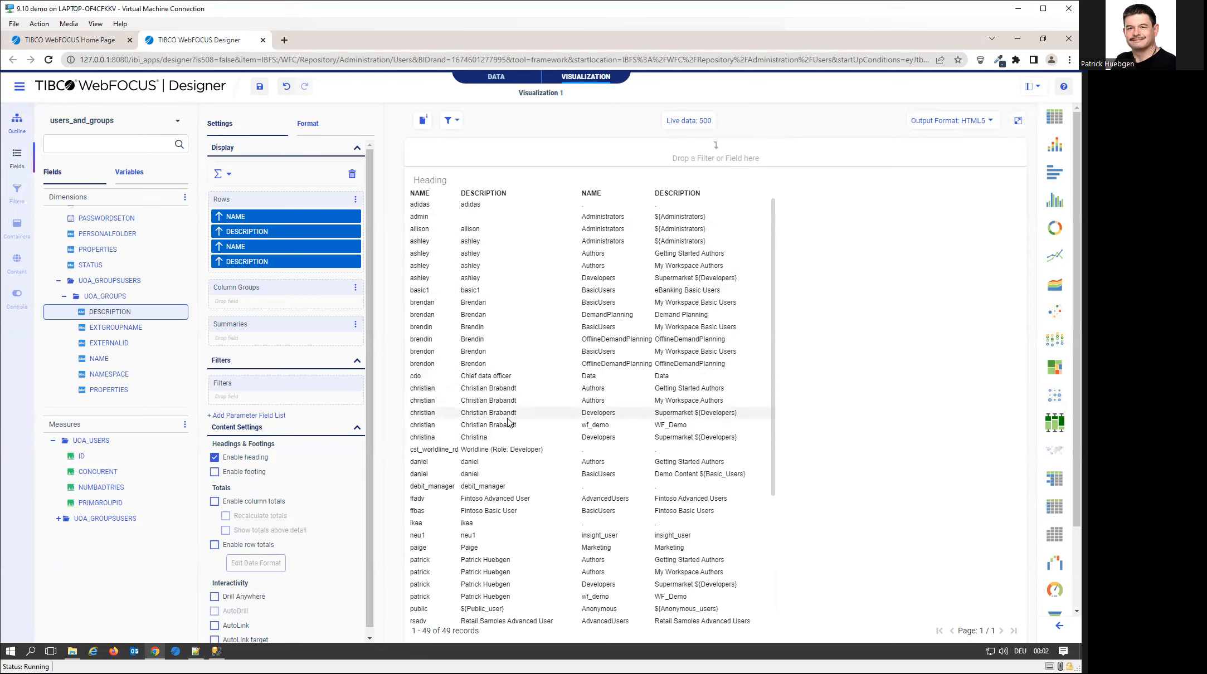
# - Set the report's output format to XLSX and run it
pyautogui.click(988, 121)
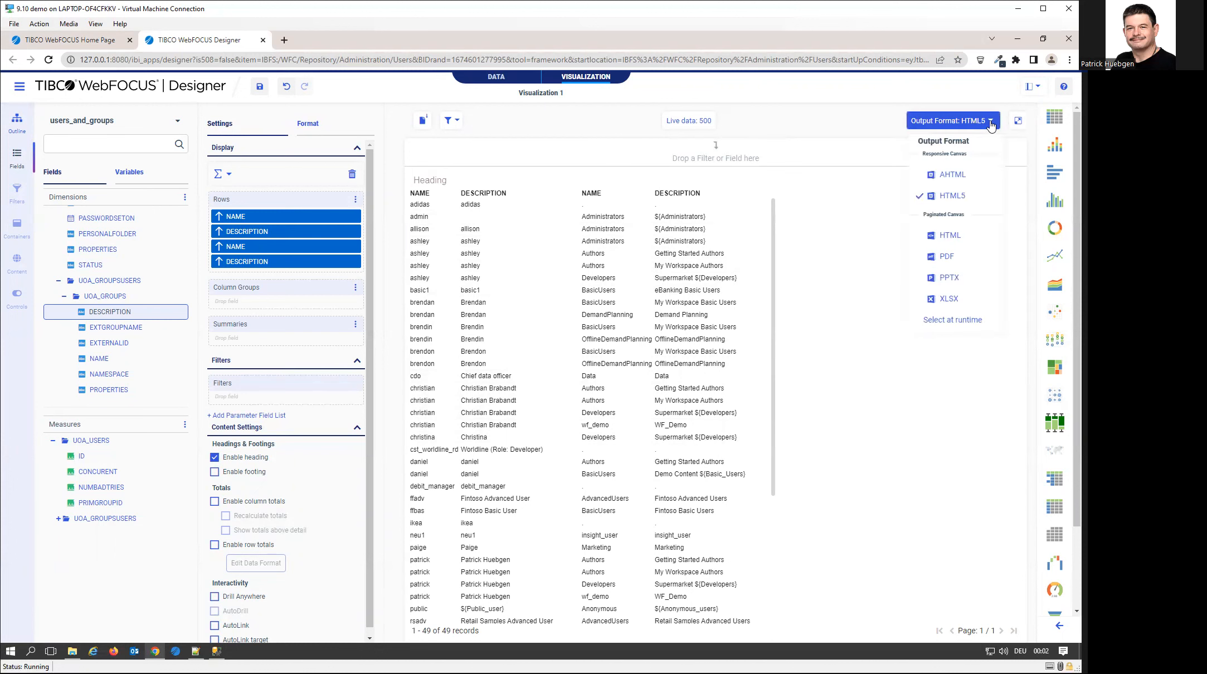
pyautogui.click(972, 303)
pyautogui.click(1018, 121)
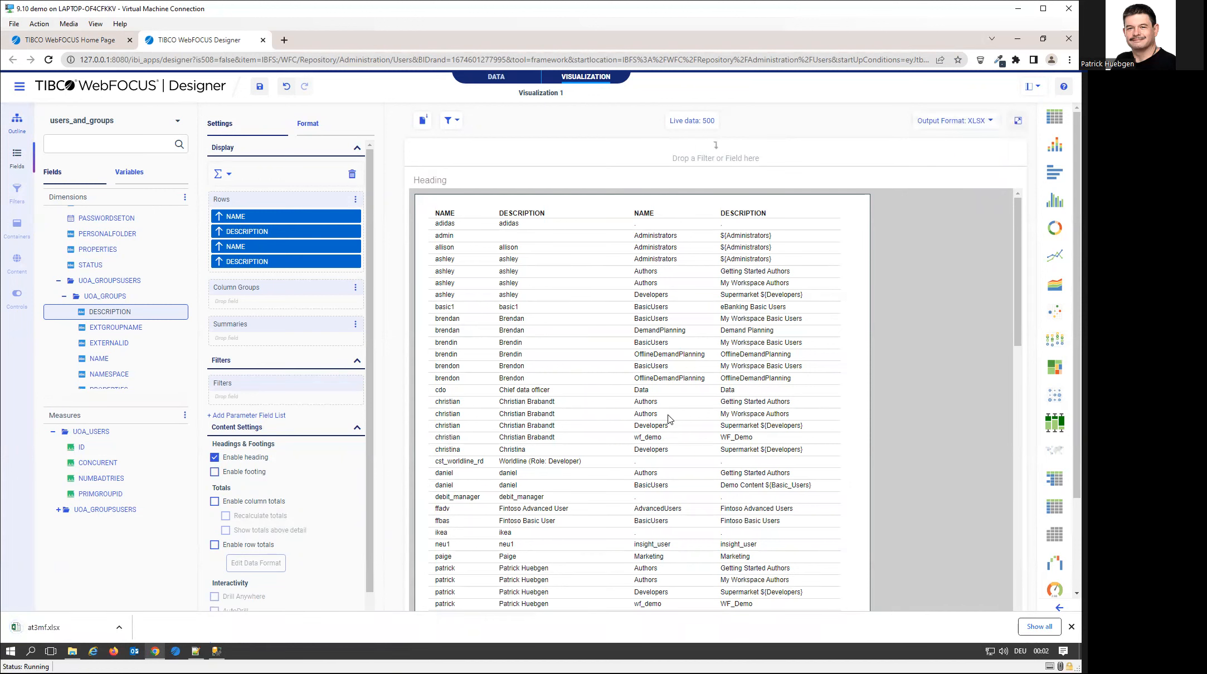
# - Open the downloaded at3mf.xlsx in a maximized Excel window, inspect the user and group rows, and close the workbook
pyautogui.click(109, 620)
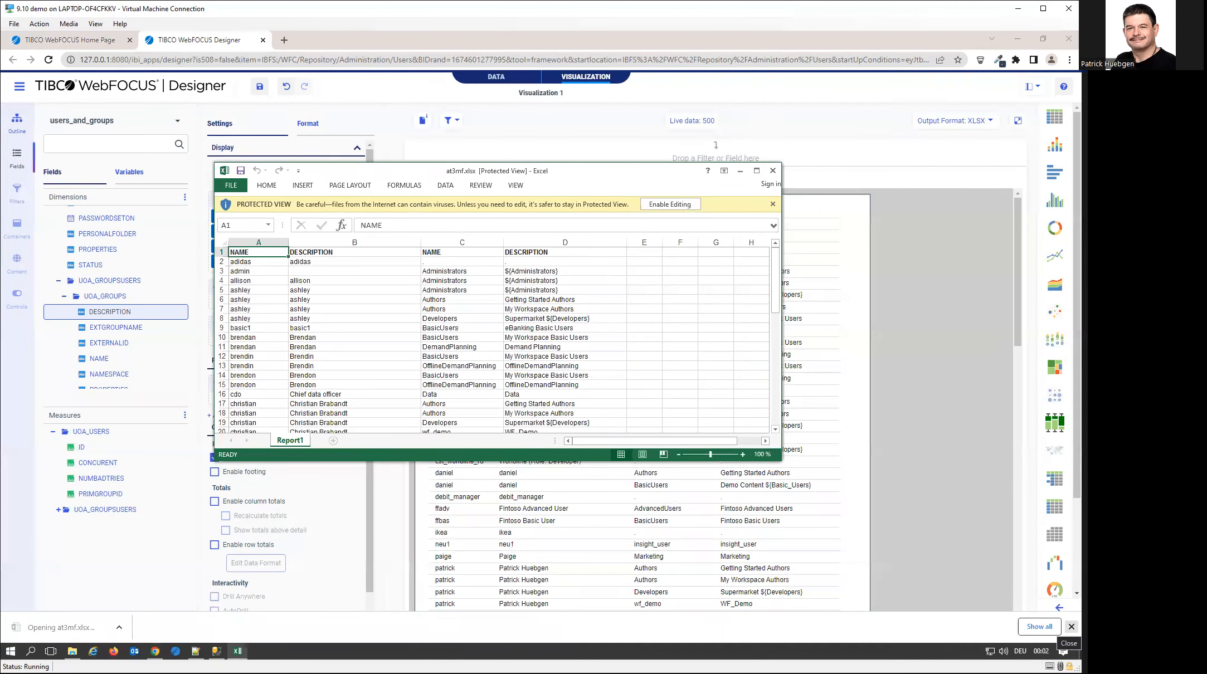
pyautogui.click(756, 170)
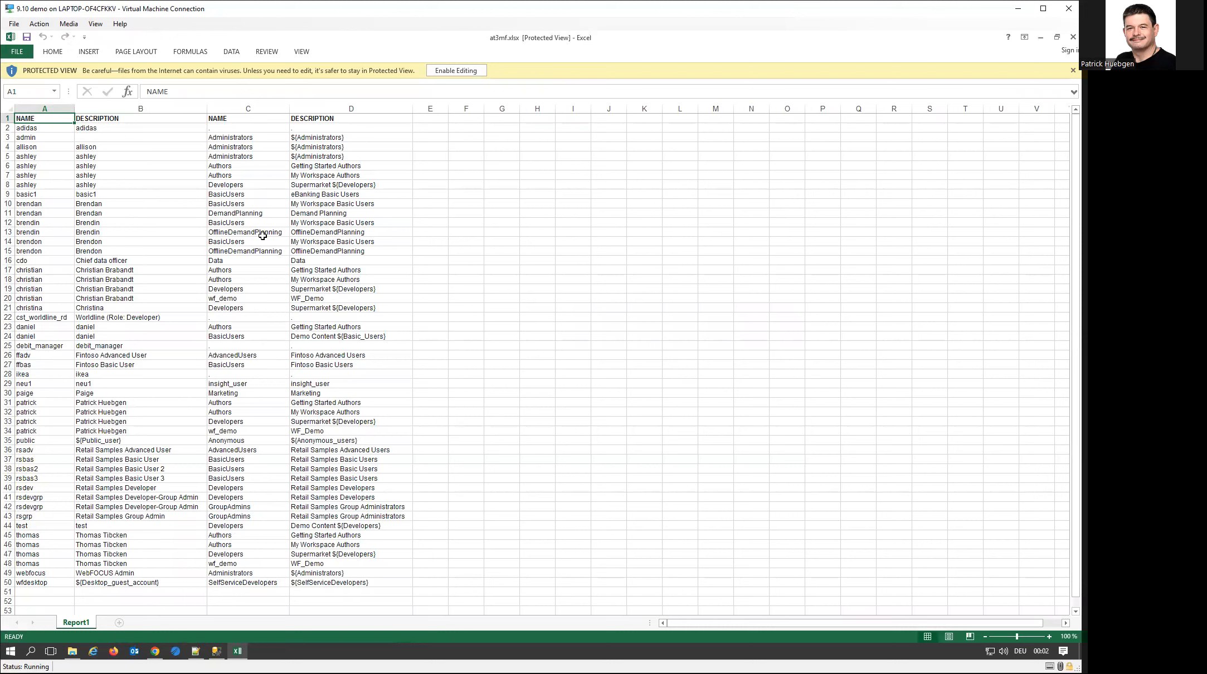
pyautogui.click(28, 267)
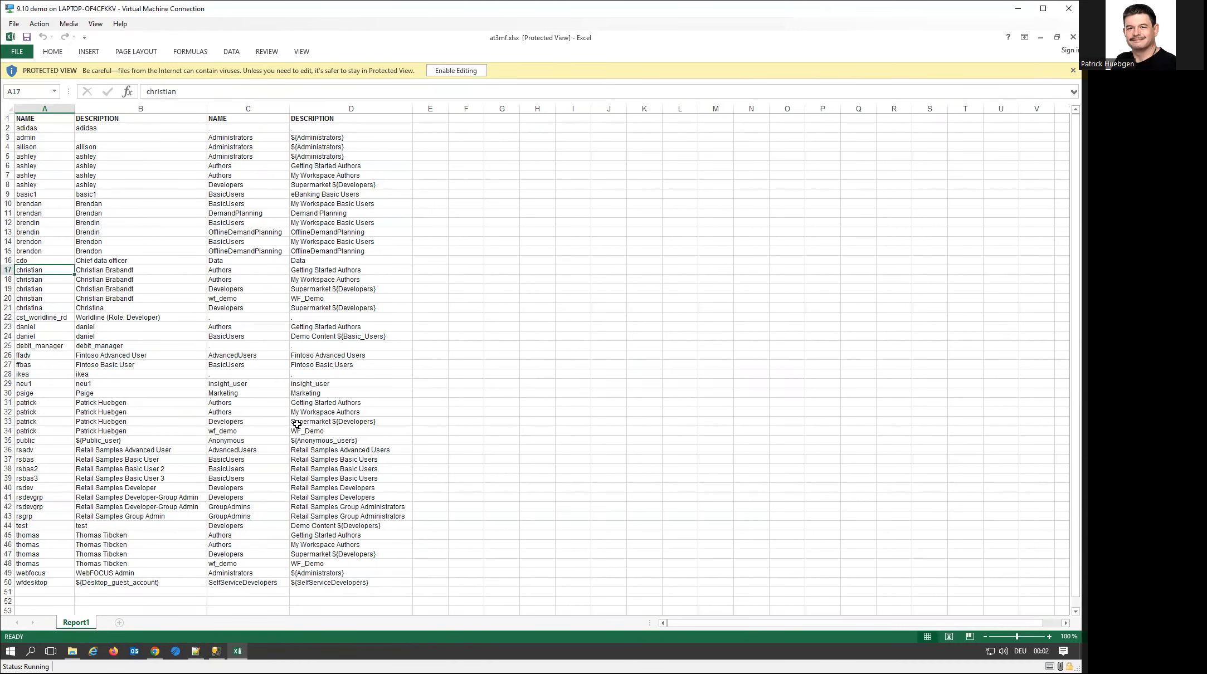
pyautogui.click(1072, 37)
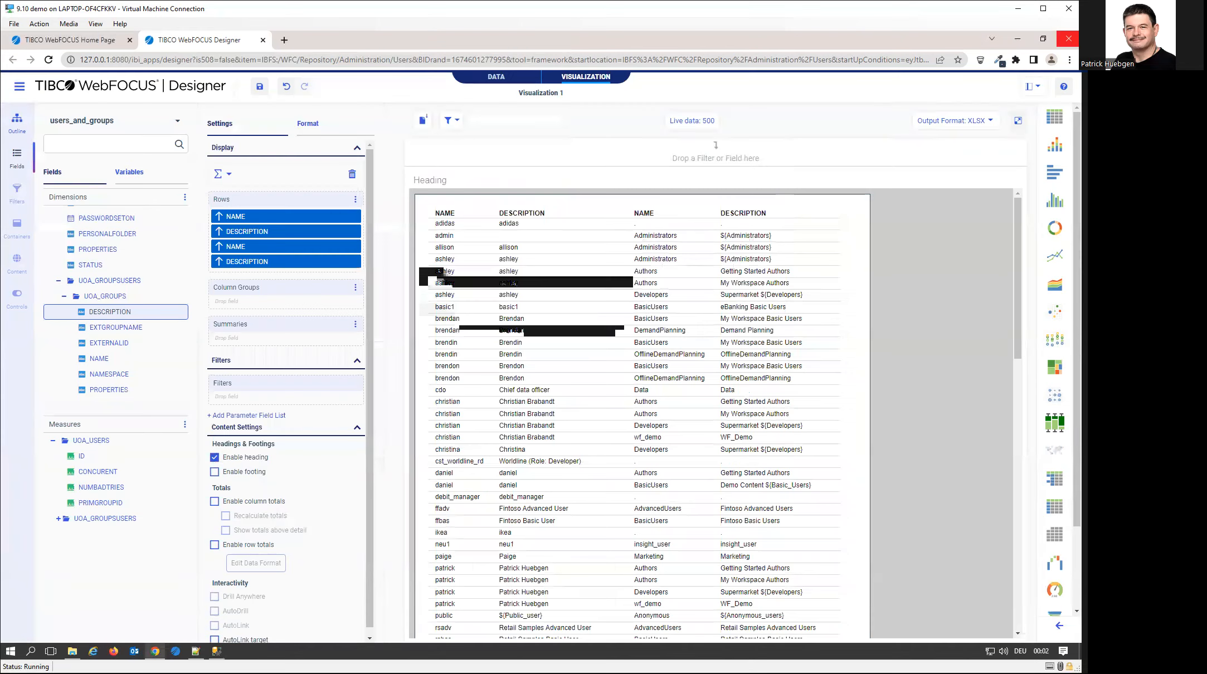